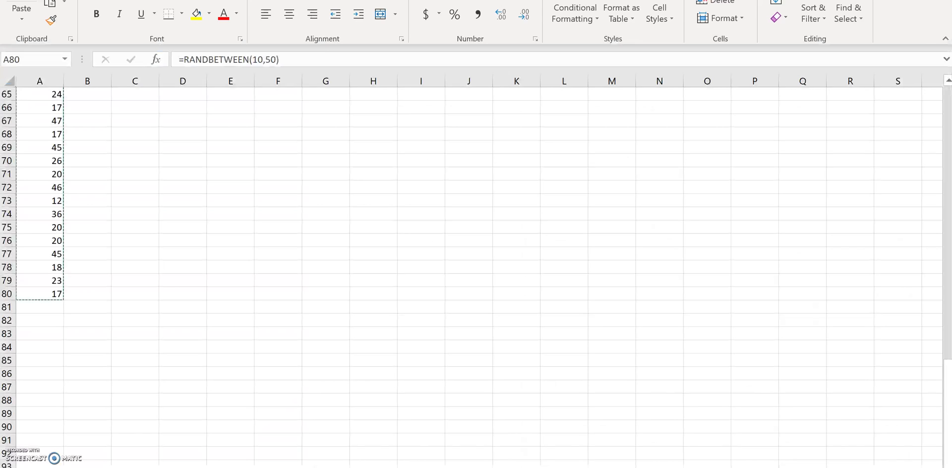
Step: Copy the 80 random numbers in Excel cells A1:A80 and switch back to the Desmos graph
key("ctrl+shift+Up")
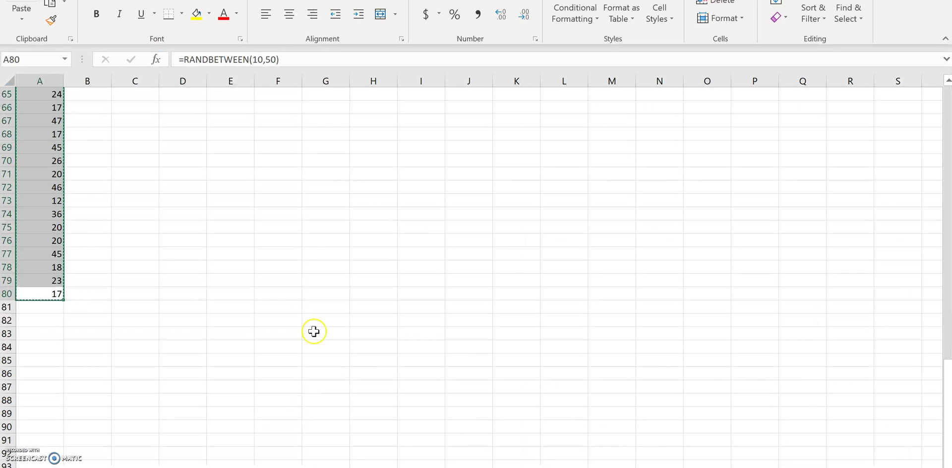
key("ctrl+c")
scroll(155, 296, "up", 6)
scroll(154, 297, "up", 16)
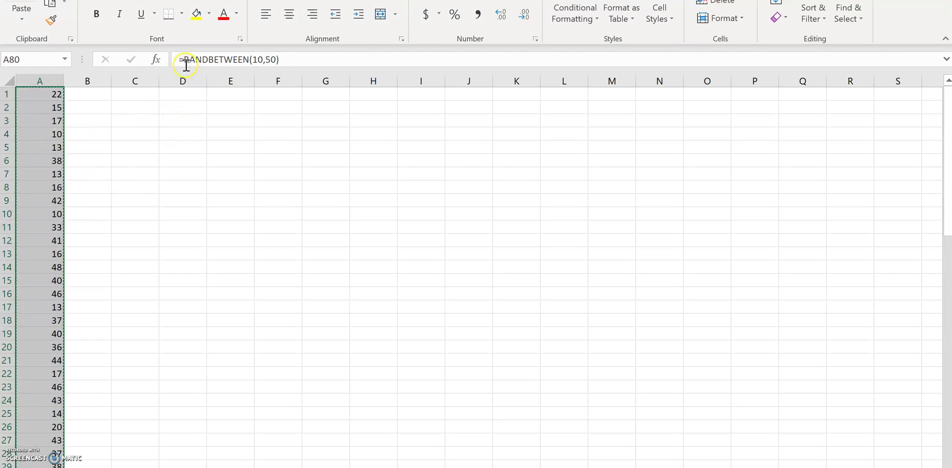
scroll(39, 207, "down", 1)
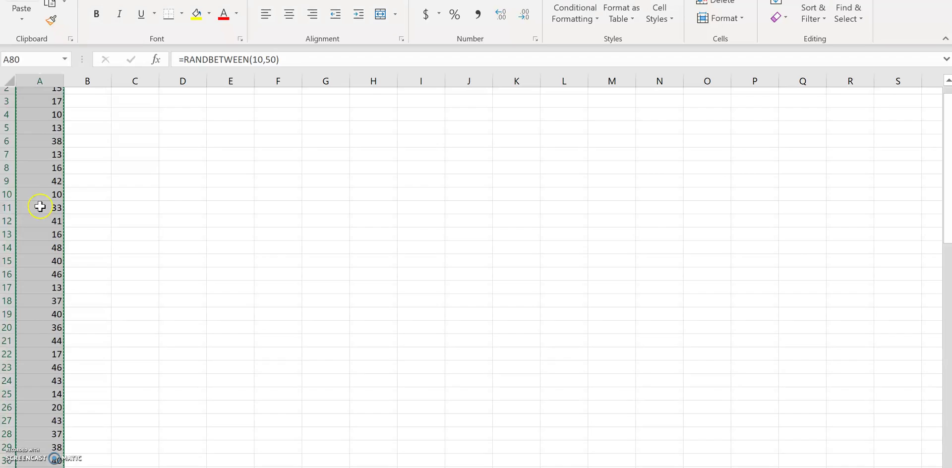
scroll(40, 206, "down", 20)
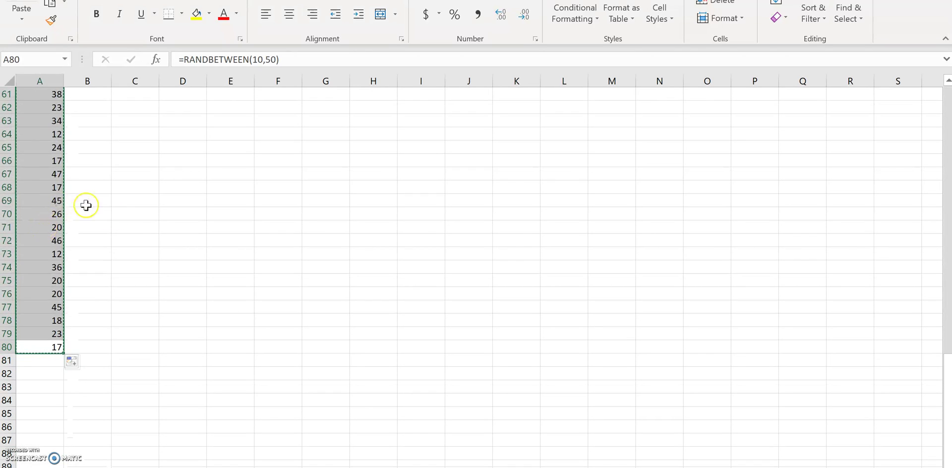
right_click(35, 185)
left_click(50, 210)
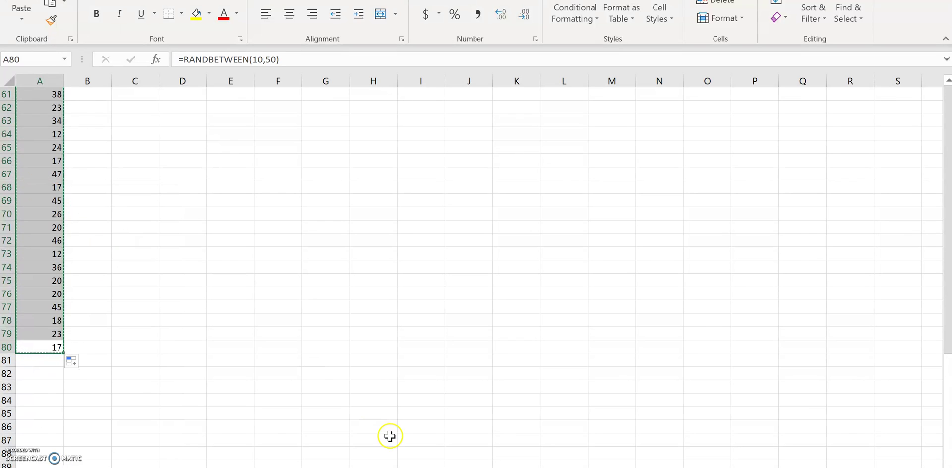
left_click(501, 441)
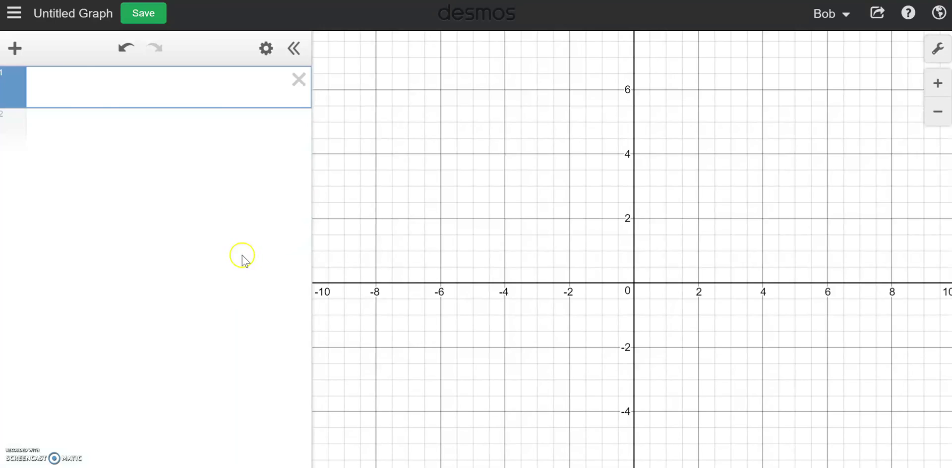
Step: Paste the 80 numbers into the first expression and name the list A
key("ctrl+v")
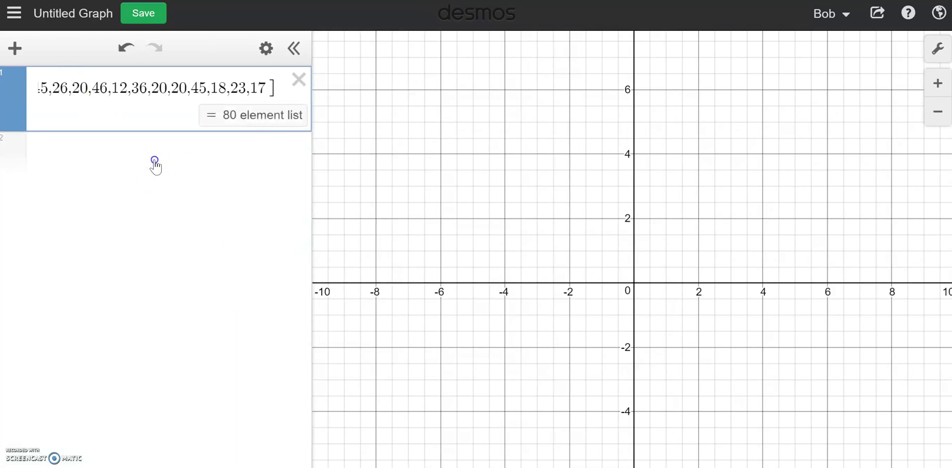
left_click(155, 166)
left_click(41, 92)
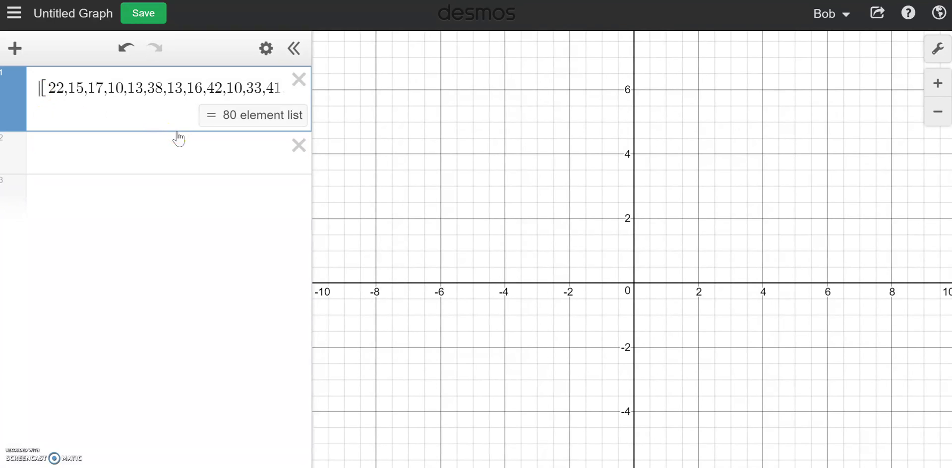
type("A ")
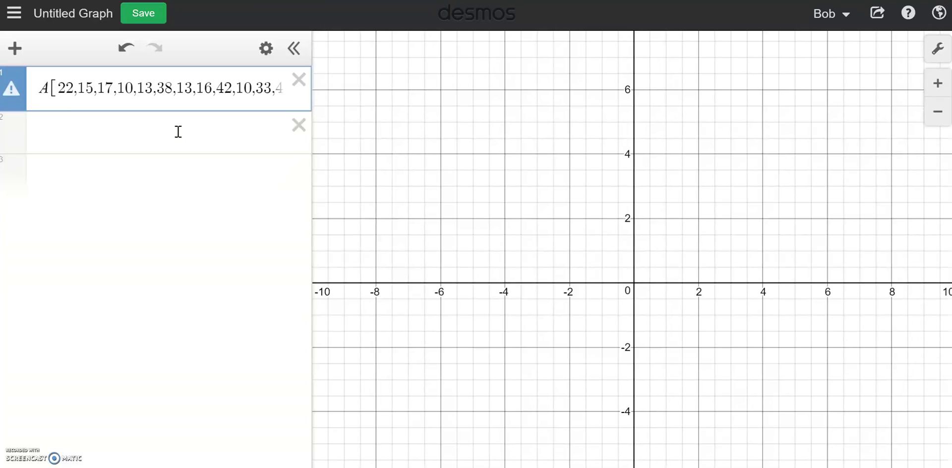
type("=")
Step: Add dotplot(A) in a new row and zoom to fit the dots
left_click(160, 151)
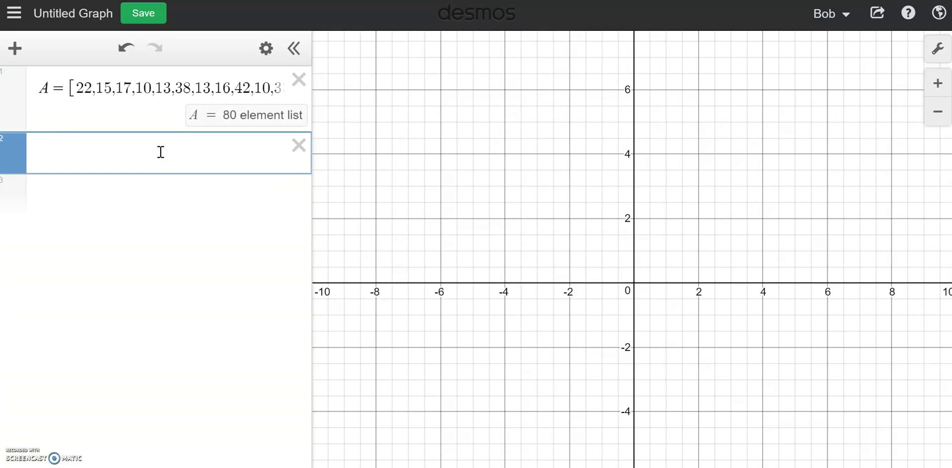
type("dotplot")
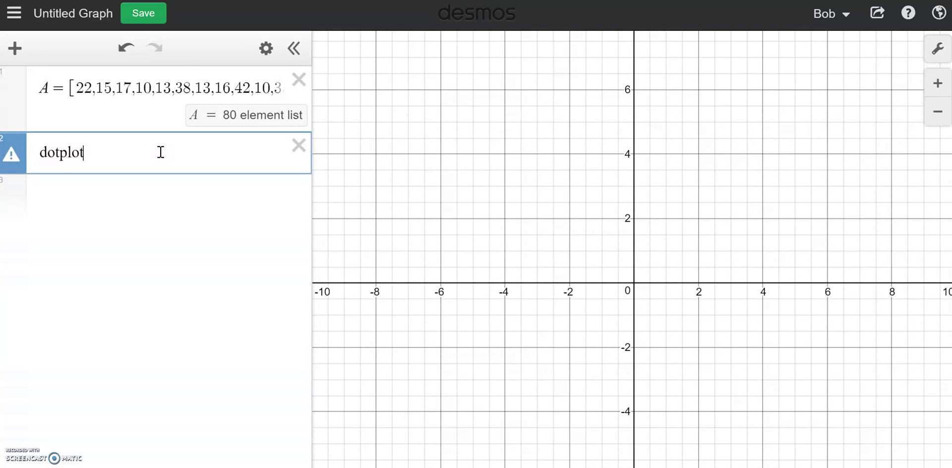
type("(A")
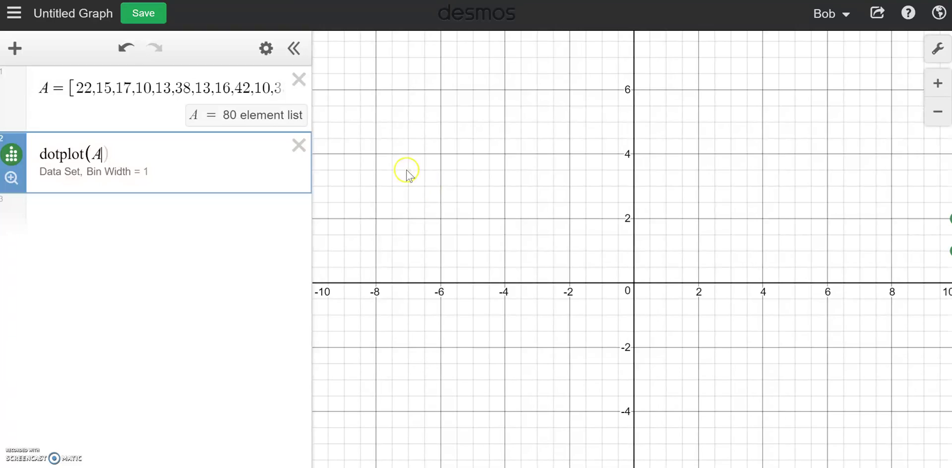
left_click(10, 179)
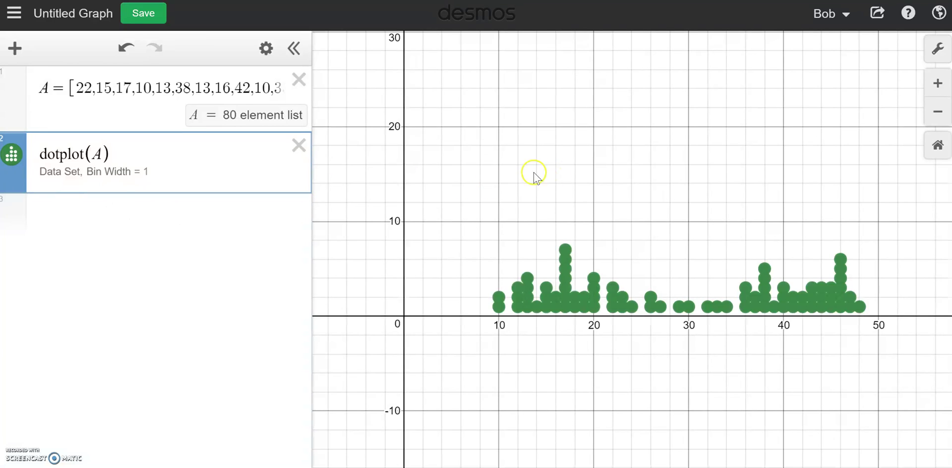
Step: Restyle the dotplot(A) points as small filled blue dots
left_click(266, 48)
left_click(11, 154)
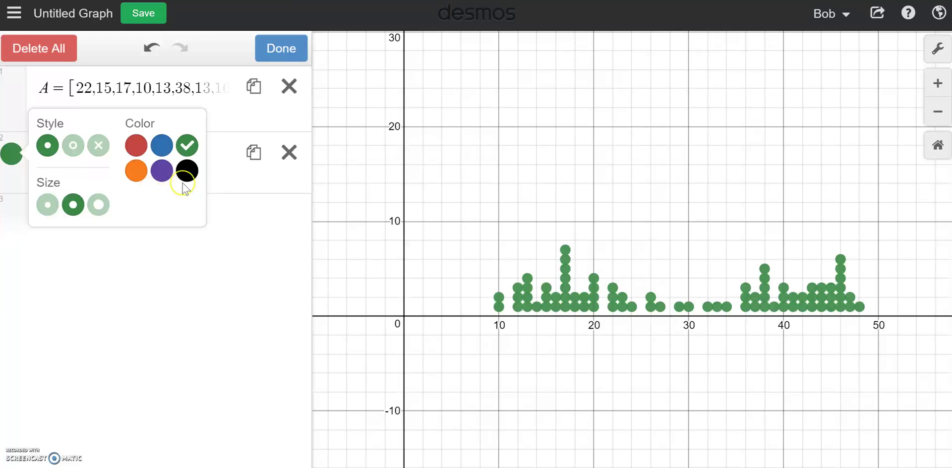
left_click(73, 145)
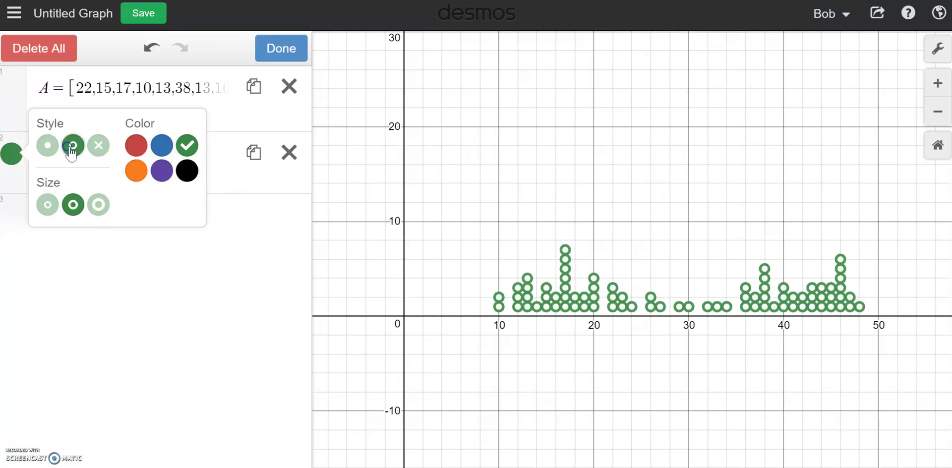
left_click(97, 145)
left_click(48, 145)
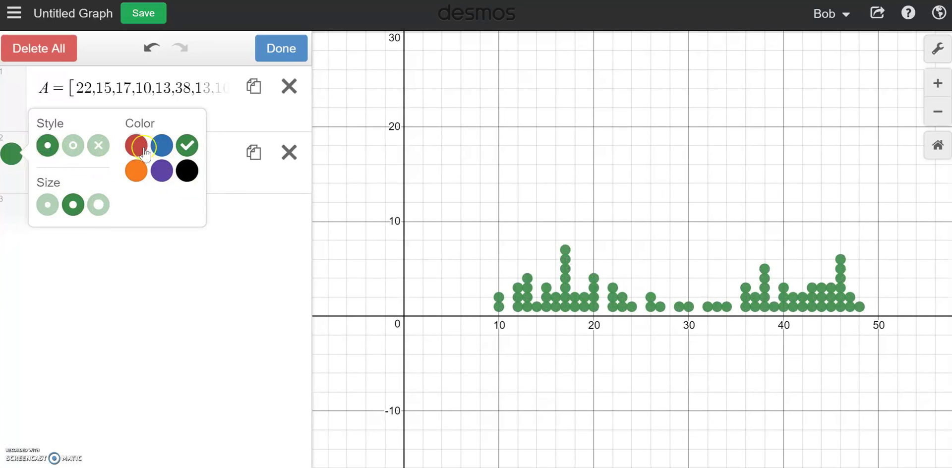
left_click(163, 146)
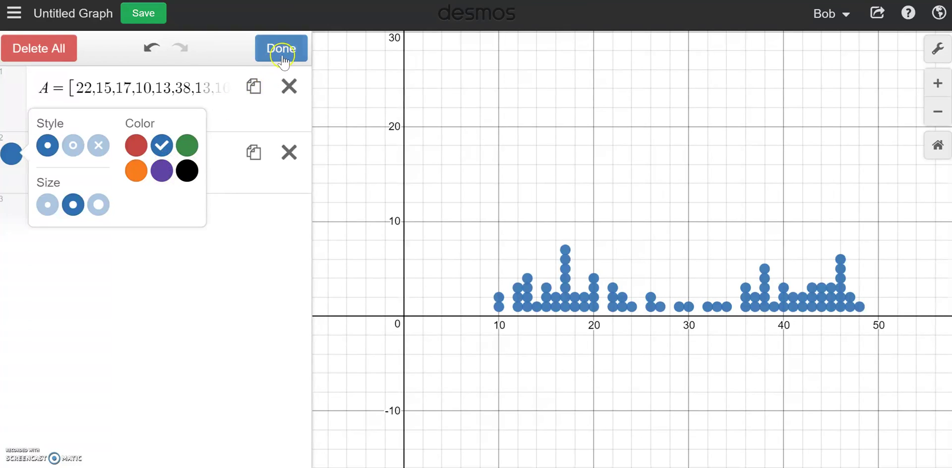
left_click(48, 205)
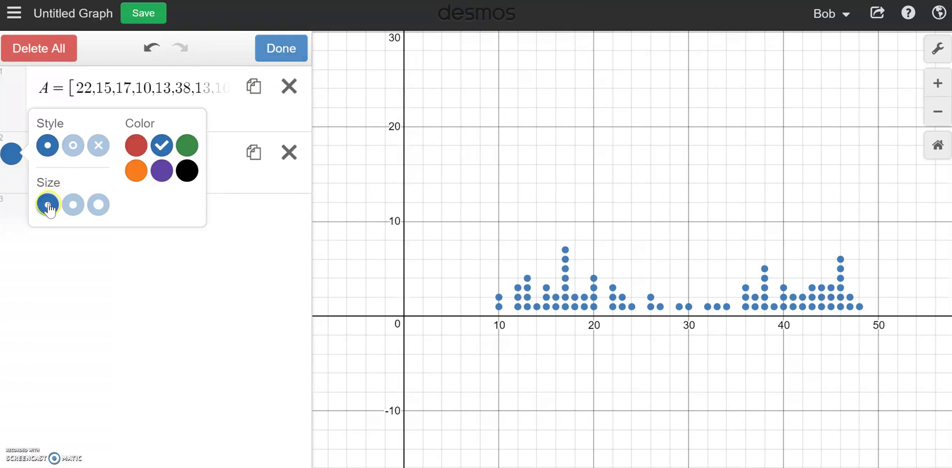
left_click(276, 57)
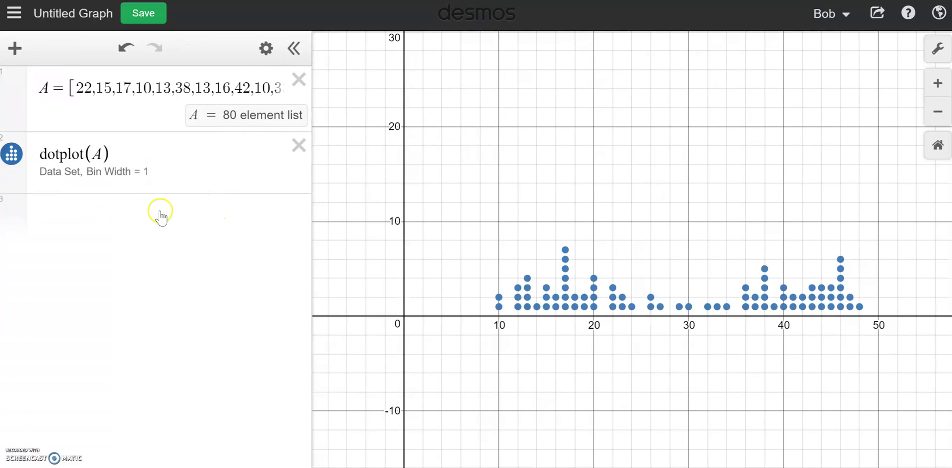
Step: Add histogram(A) in a new row and hide the dot plot
left_click(161, 216)
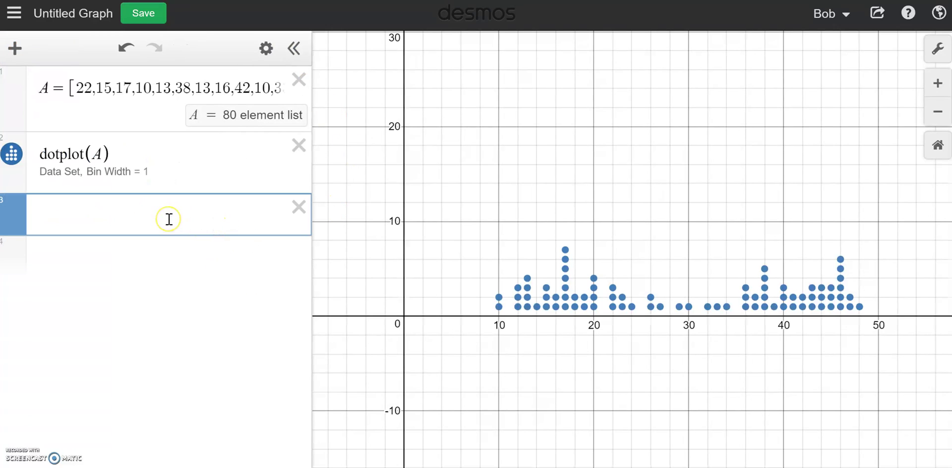
type("his")
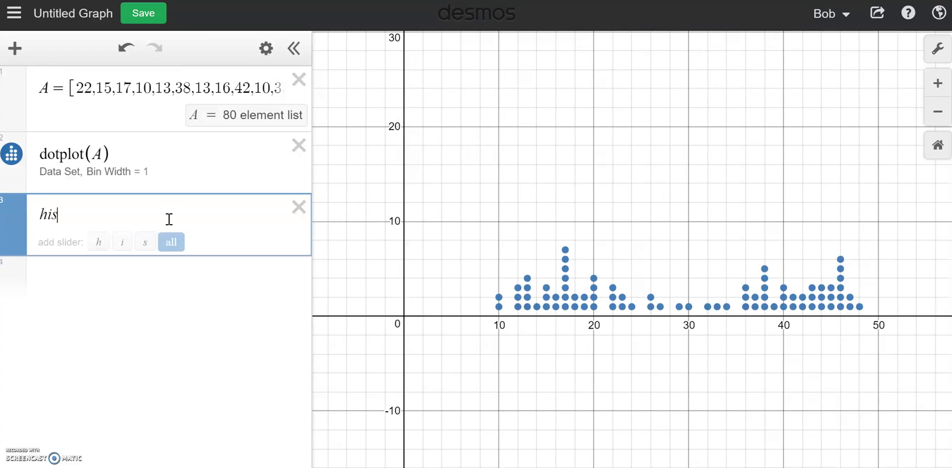
type("togram(A")
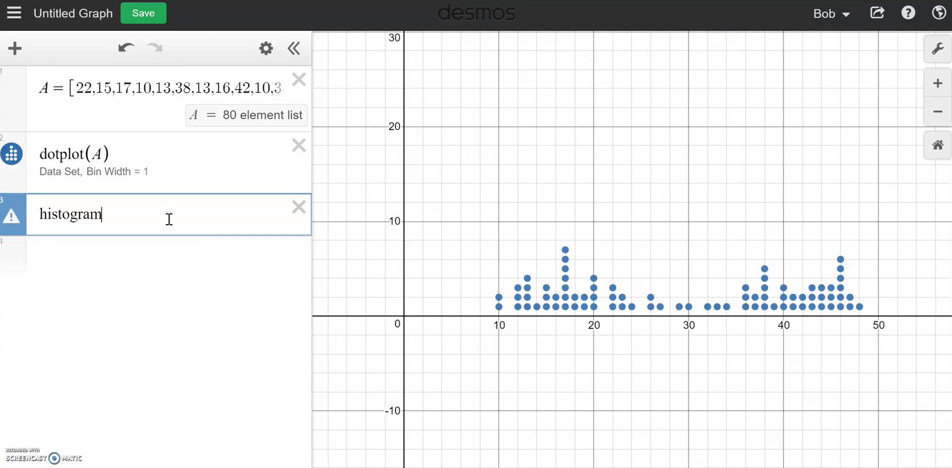
left_click(220, 274)
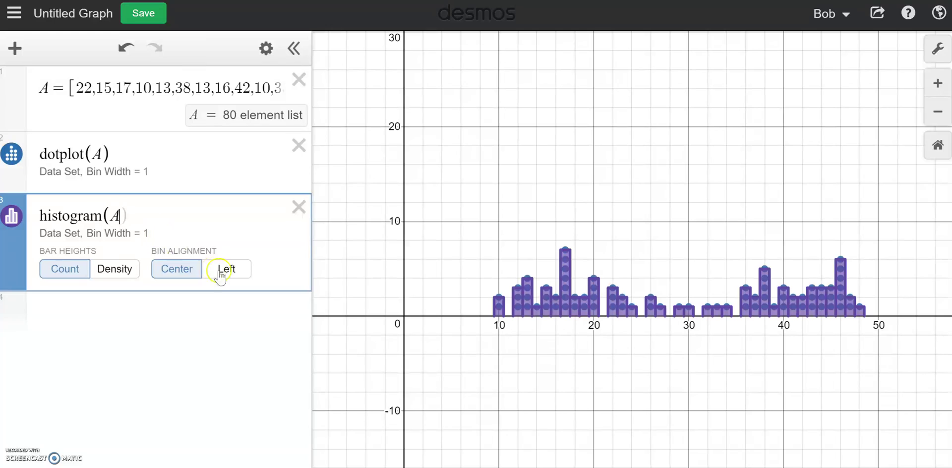
left_click(12, 155)
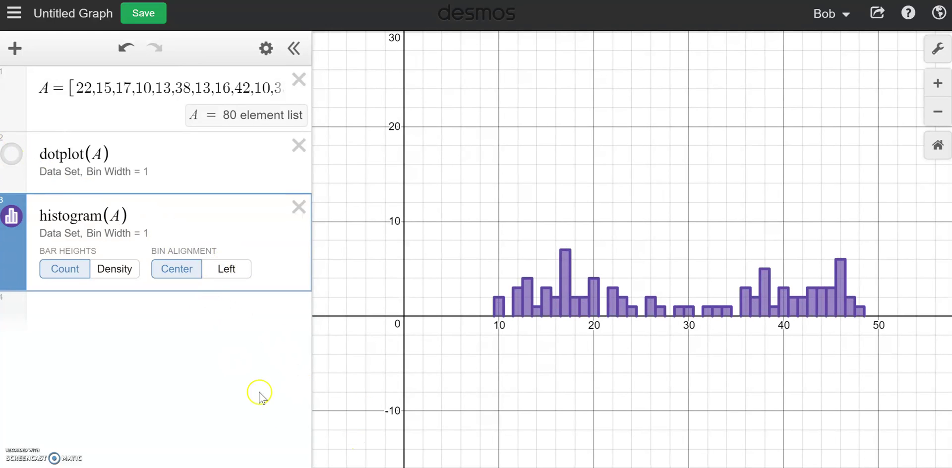
Step: Show the histogram as density, zoom to fit, and centre-align the bins
left_click(125, 273)
left_click(10, 275)
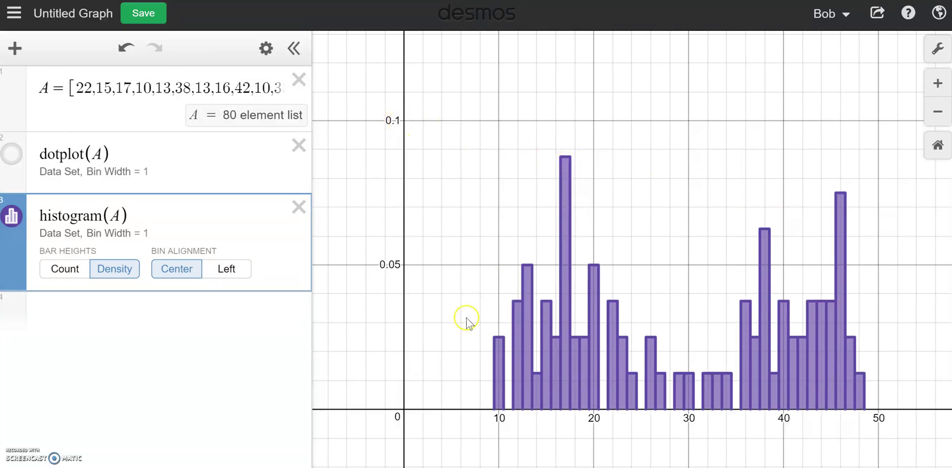
left_click(226, 269)
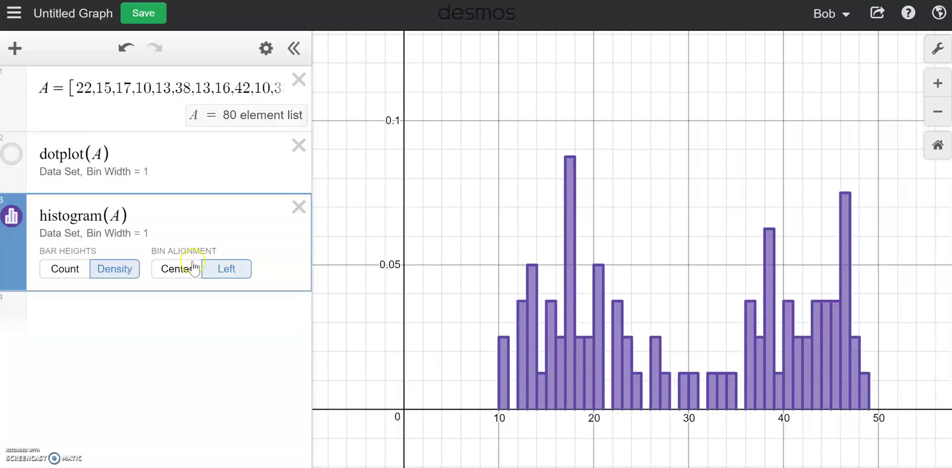
left_click(178, 270)
left_click(228, 270)
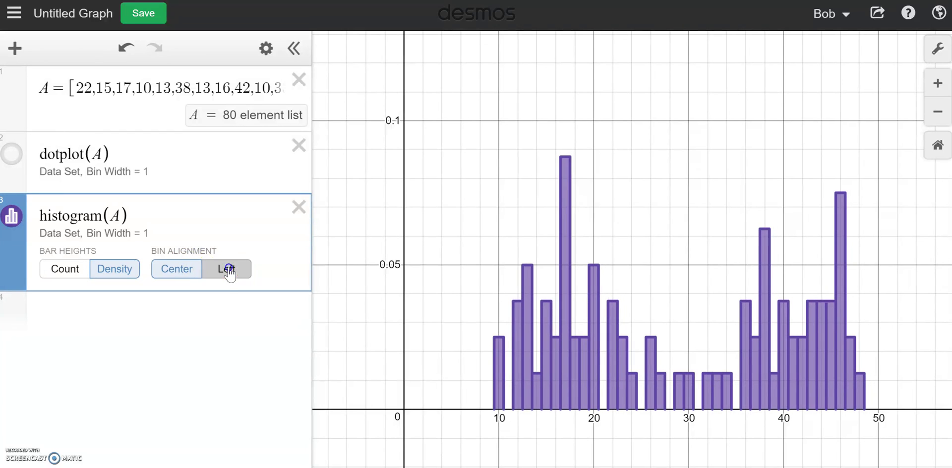
left_click(181, 271)
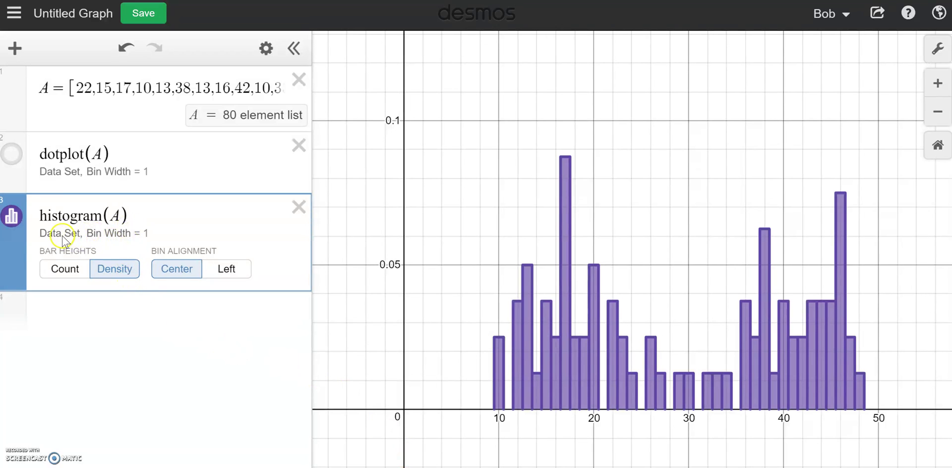
left_click(118, 214)
Step: Set the histogram bin width to 5 with left-aligned bins, after trying 4 and 10
type(",5")
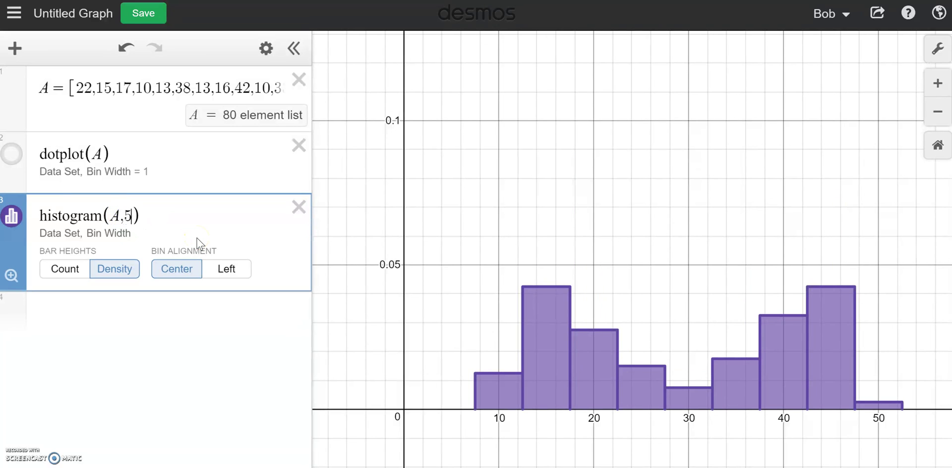
left_click(231, 272)
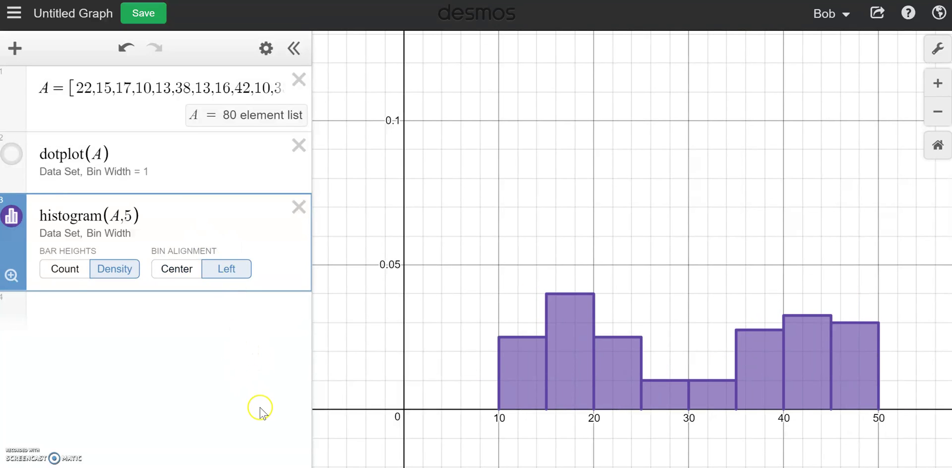
left_click(133, 212)
key("BackSpace")
type("4")
key("BackSpace")
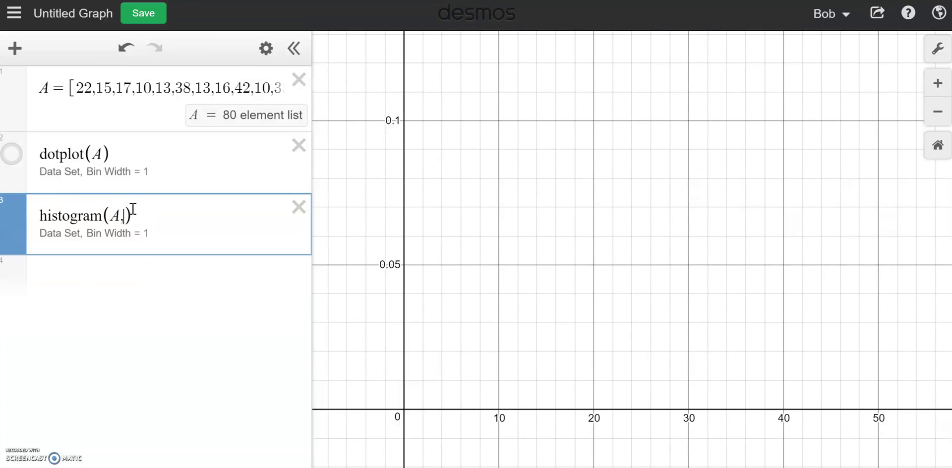
type("10")
key("BackSpace")
key("BackSpace")
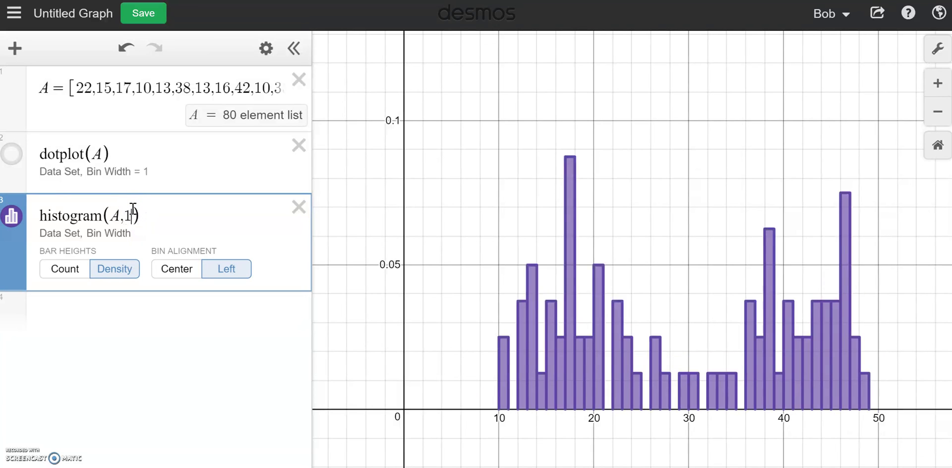
type("5")
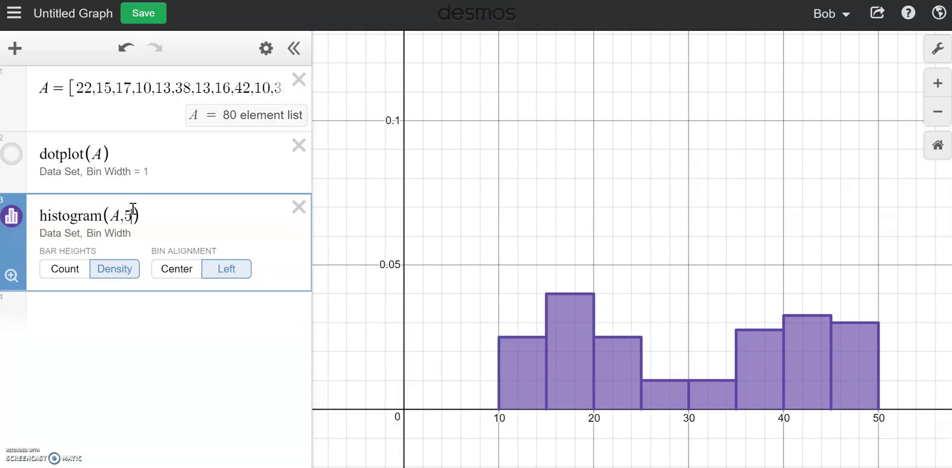
Step: Show the dot plot, switch histogram heights to Count, zoom to fit, then hide the histogram
left_click(11, 156)
left_click(57, 269)
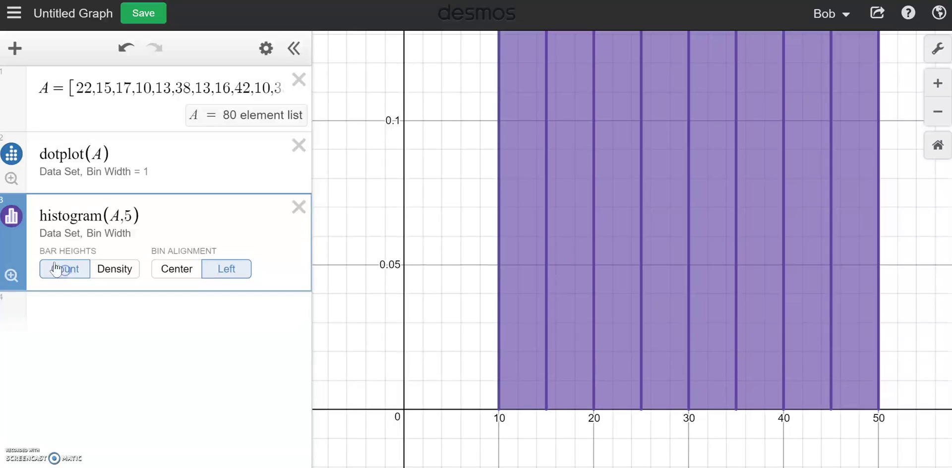
left_click(12, 275)
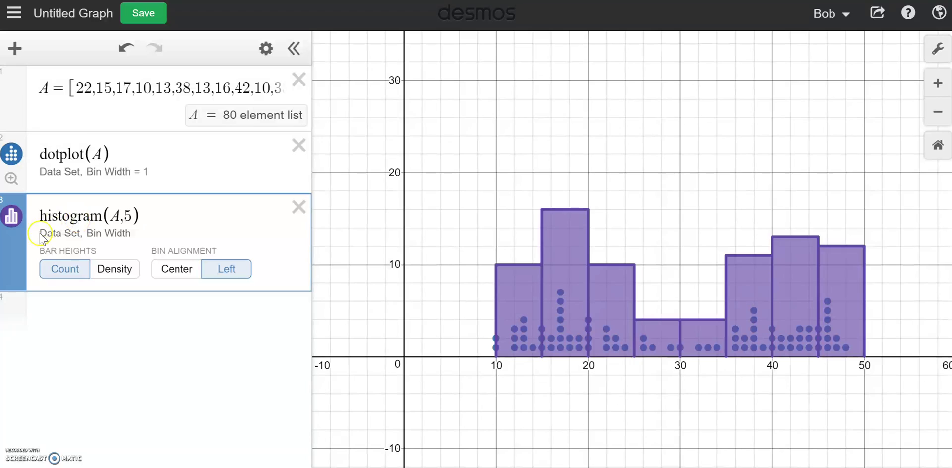
left_click(11, 216)
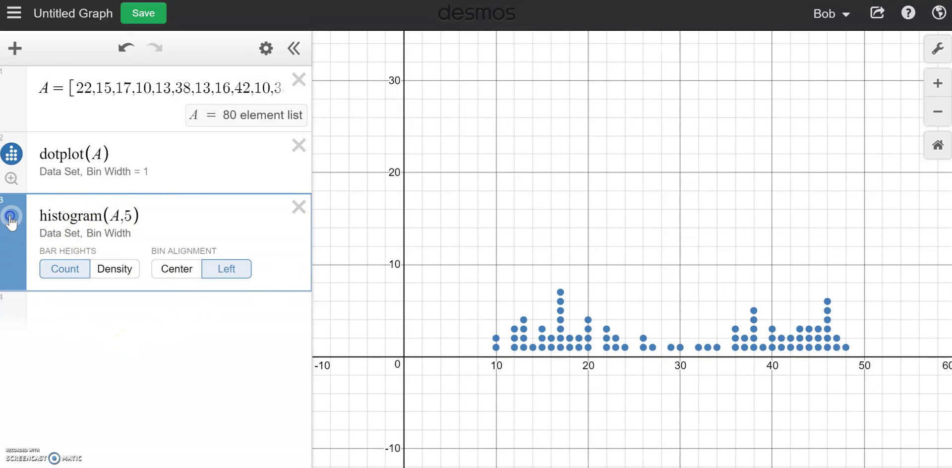
Step: Add boxplot(A) with offset 15 and height 3 above the dot plot
left_click(89, 314)
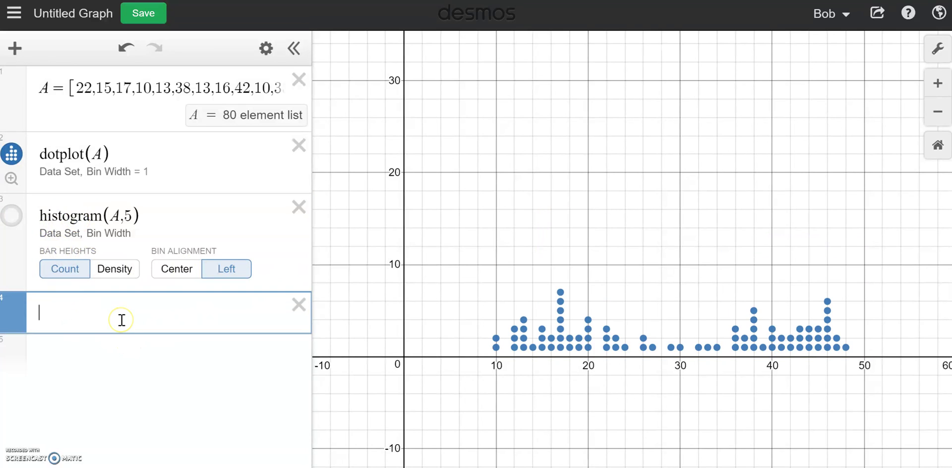
type("box")
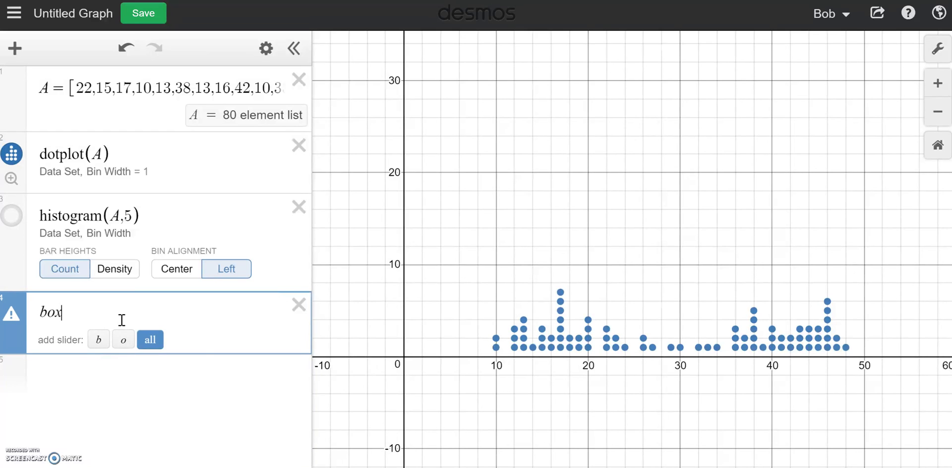
type("plot(A")
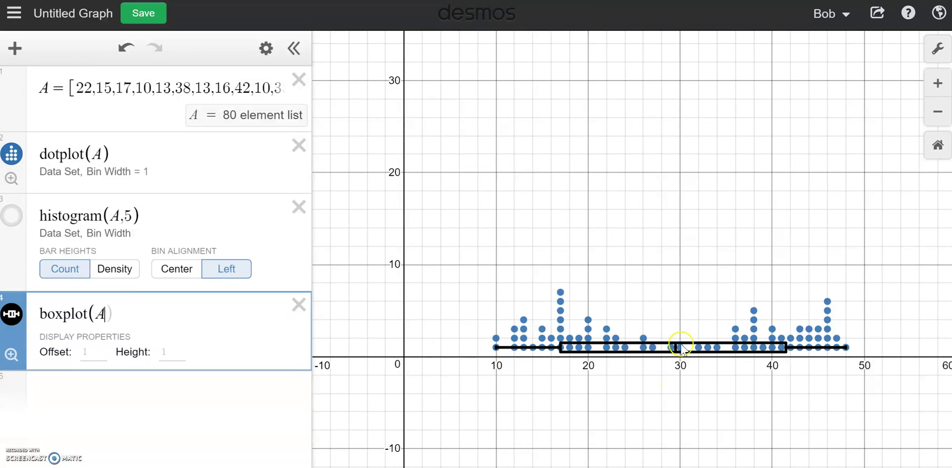
left_click(96, 347)
left_click(136, 403)
type("15")
left_click(175, 352)
type("3")
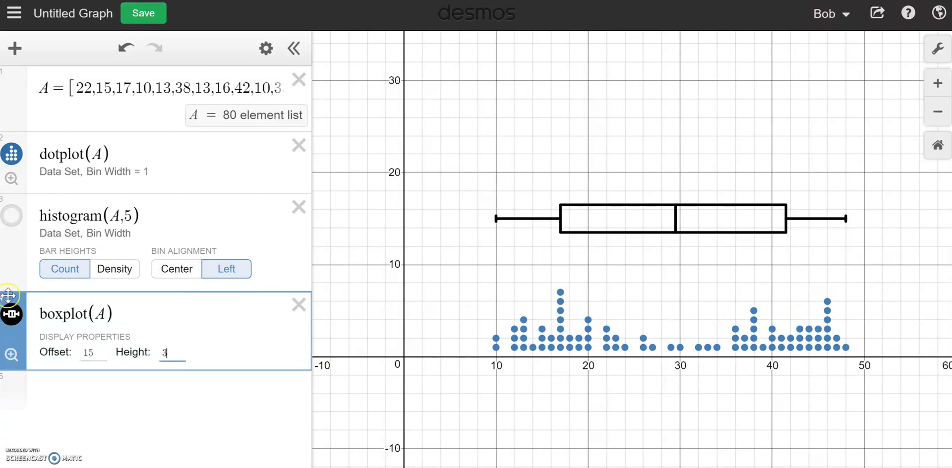
Step: Show the histogram again and add a new folder to the expression list
left_click(11, 215)
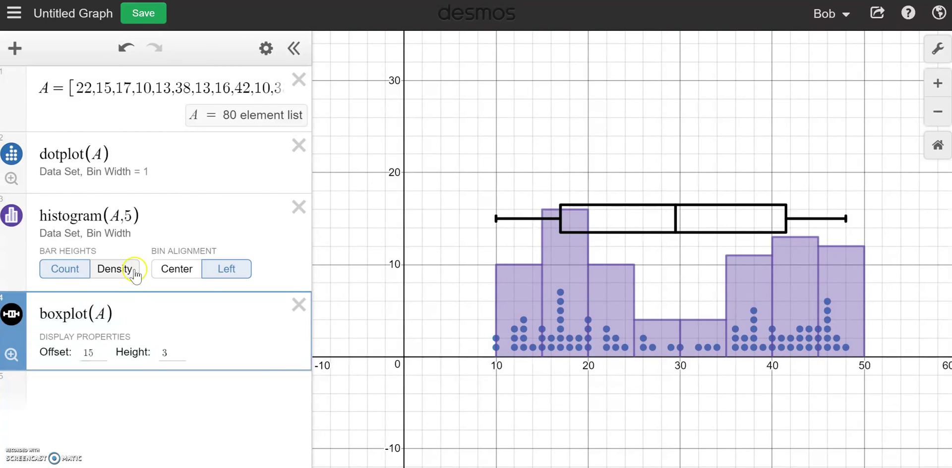
left_click(161, 353)
left_click(181, 355)
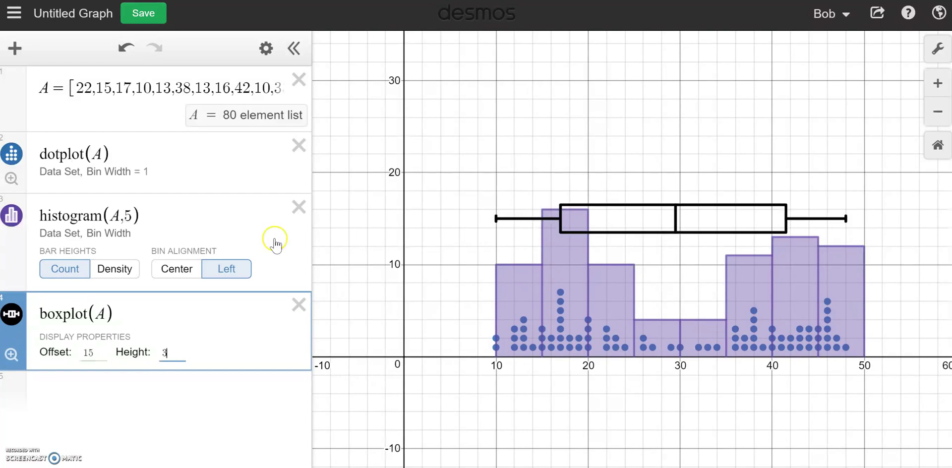
left_click(15, 48)
left_click(25, 191)
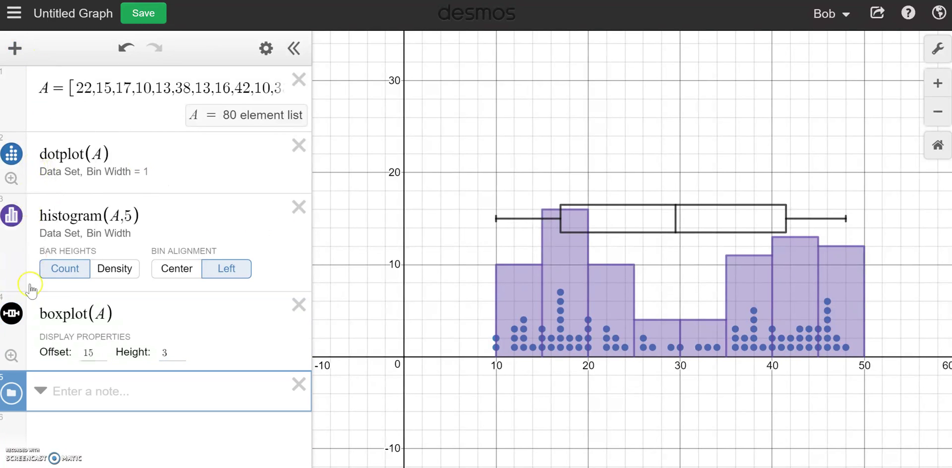
Step: Move the histogram, box plot, dot plot and list A into the folder, then collapse and hide it
left_click(23, 301)
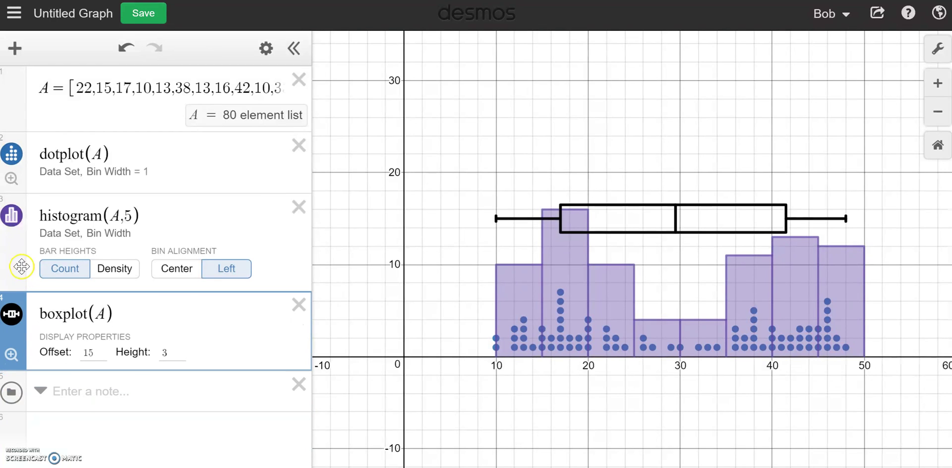
left_click_drag(13, 263, 28, 347)
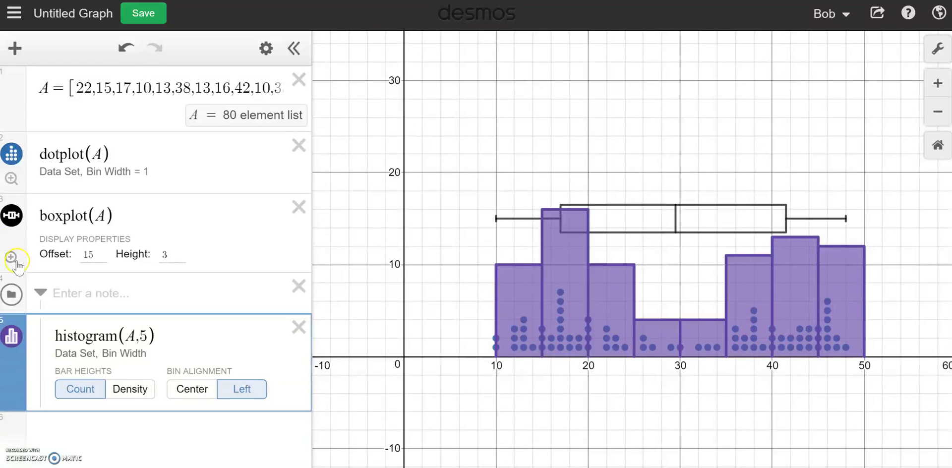
left_click_drag(18, 255, 15, 296)
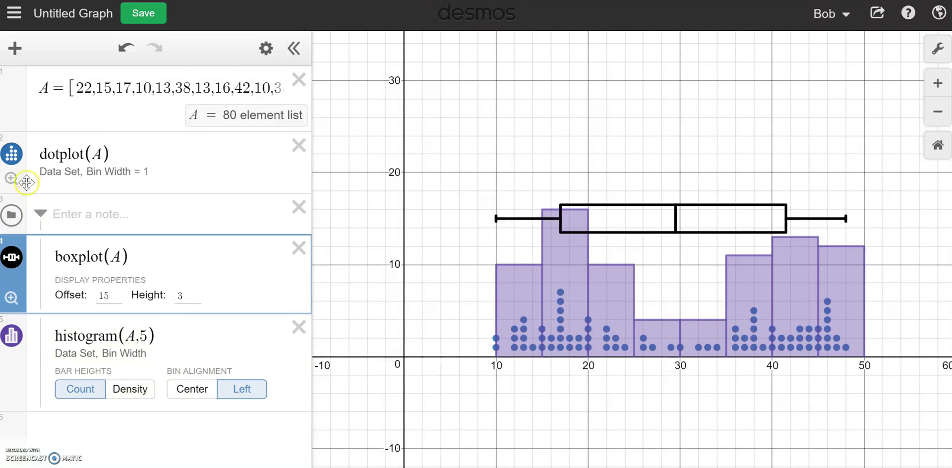
left_click_drag(16, 179, 20, 213)
left_click_drag(17, 123, 14, 157)
left_click(39, 86)
left_click(14, 92)
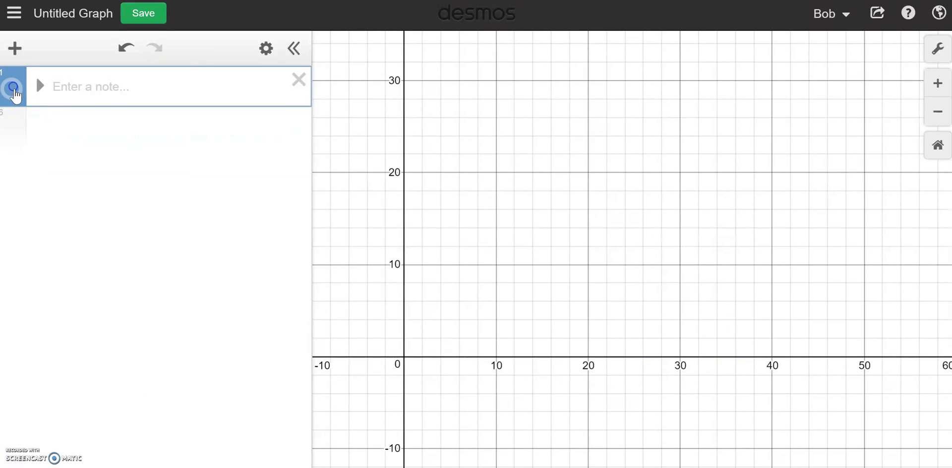
Step: Add normaldist() in a new row and zoom to fit its bell curve
left_click(112, 129)
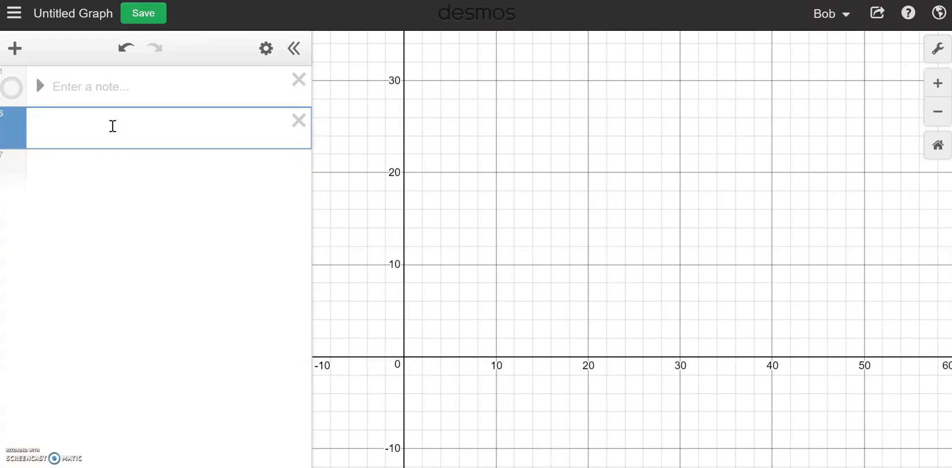
type("normaldist")
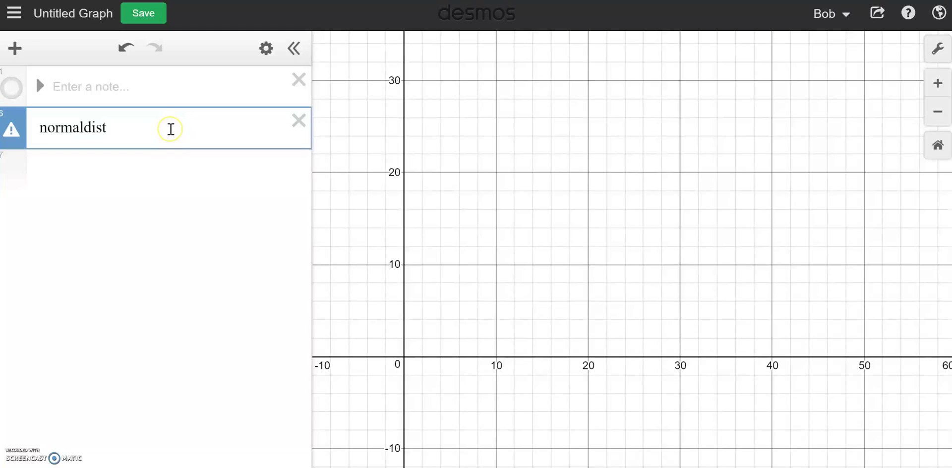
type("(")
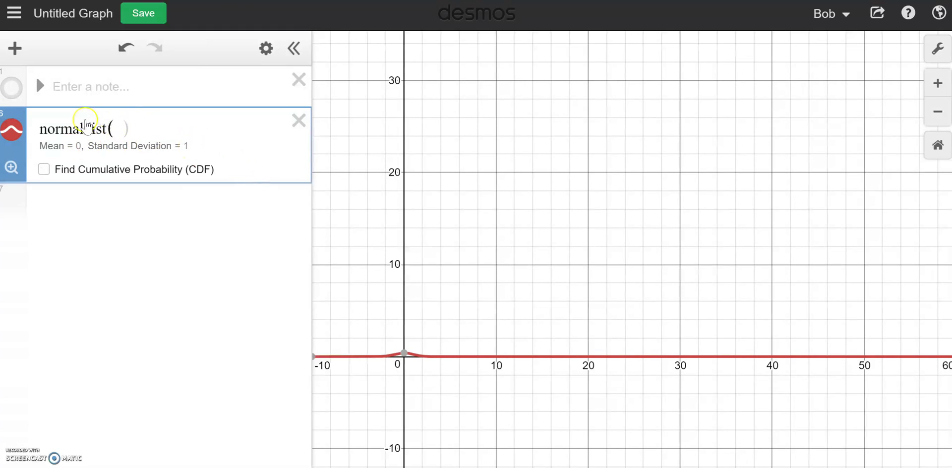
left_click(12, 166)
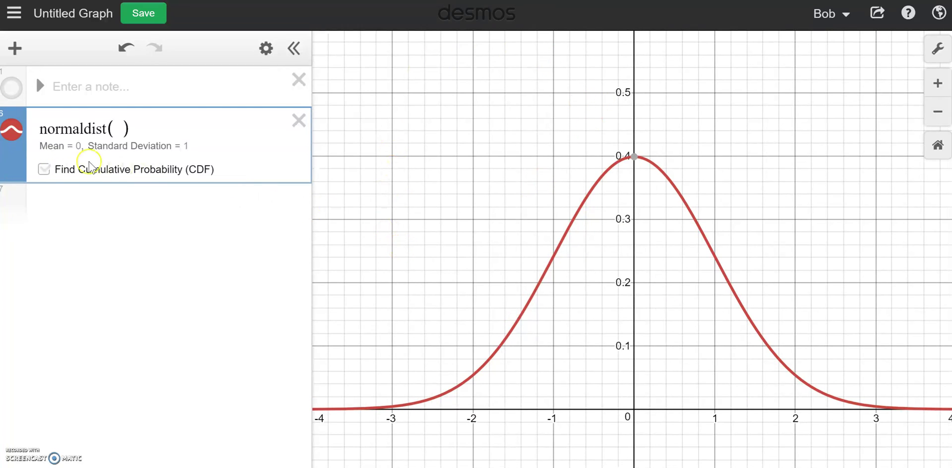
Step: Turn on the normal curve's cumulative probability, trying bounds -1 and 1.5
left_click(46, 170)
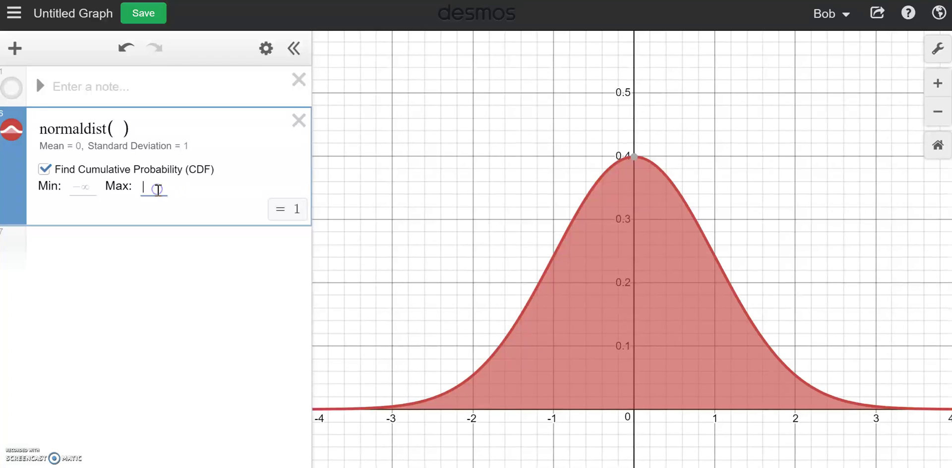
type("-1")
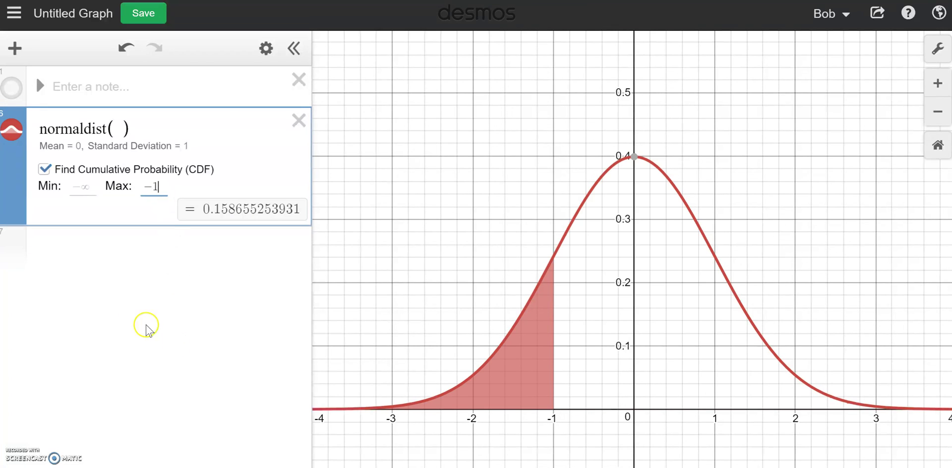
left_click(84, 194)
type("1.5")
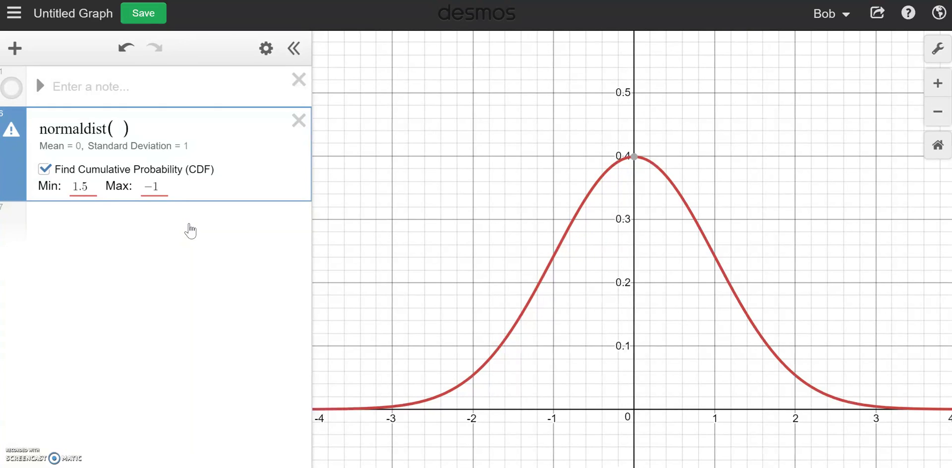
key("BackSpace")
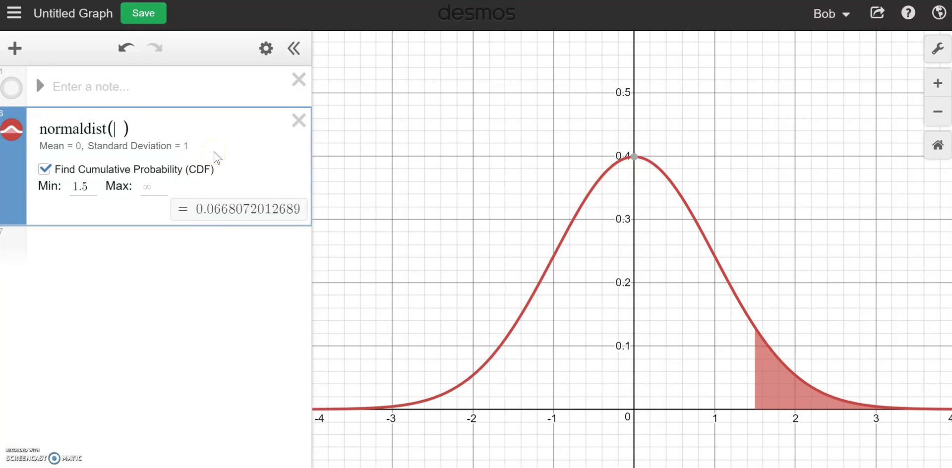
Step: Change to normaldist(10,3), zoom to fit, and set CDF bounds Min 7, Max 11
type("10,3")
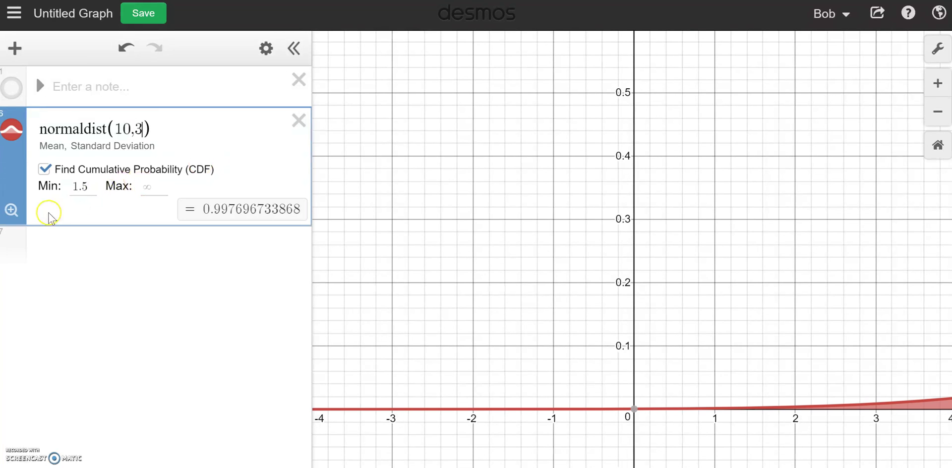
left_click(11, 210)
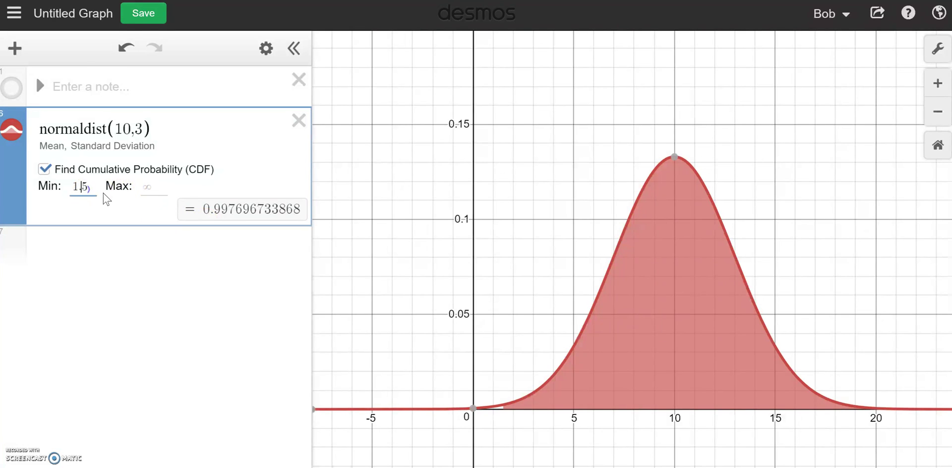
key("BackSpace")
key("BackSpace")
key("BackSpace")
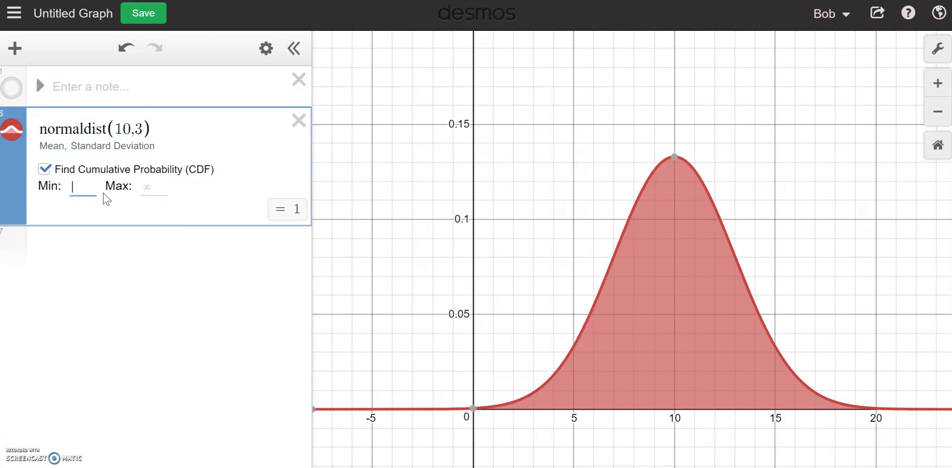
type("7")
key("Tab")
type("11")
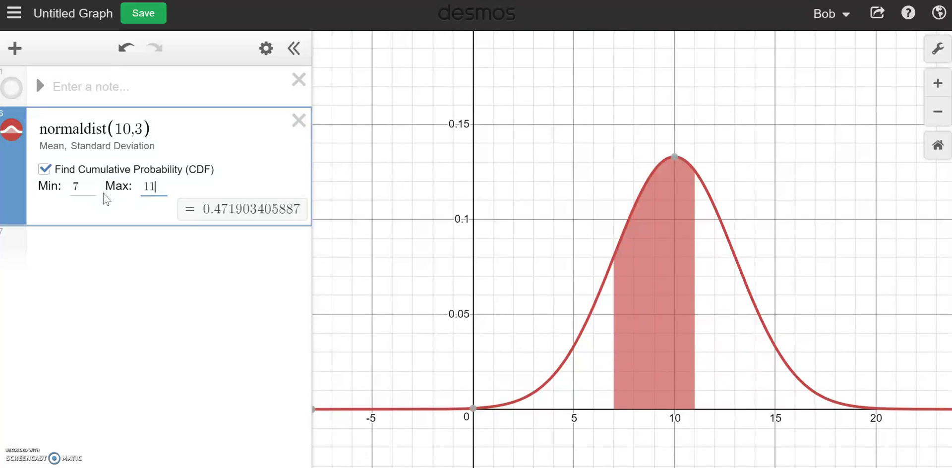
left_click(766, 161)
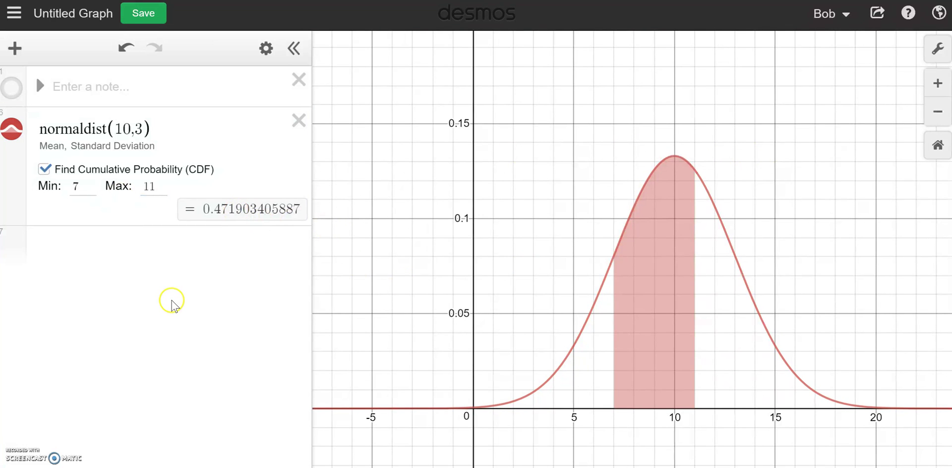
Step: Hide the normal curve, plot binomialdist(40,.3) fitted to view, and turn on its cumulative probability
left_click(12, 129)
left_click(101, 239)
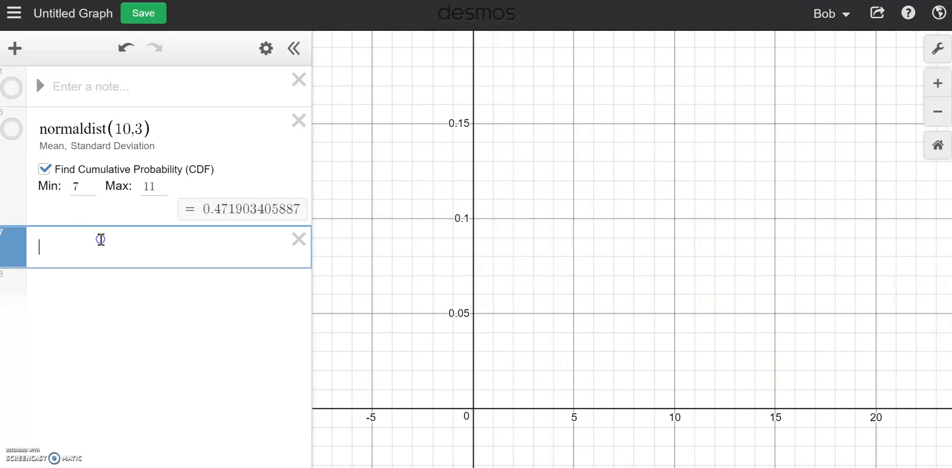
type("bin")
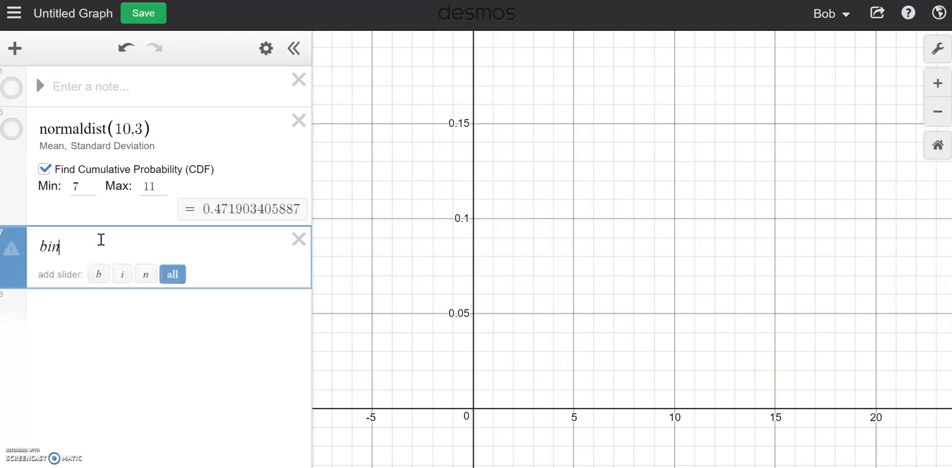
type("omialdist")
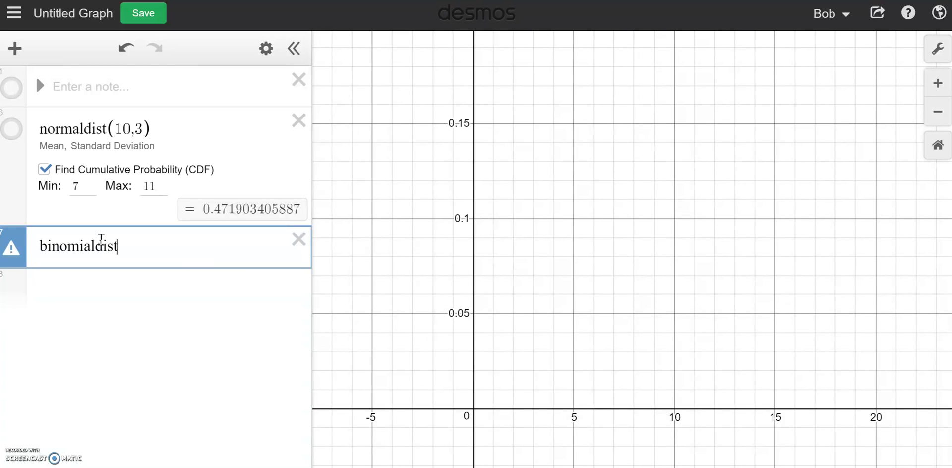
type("(")
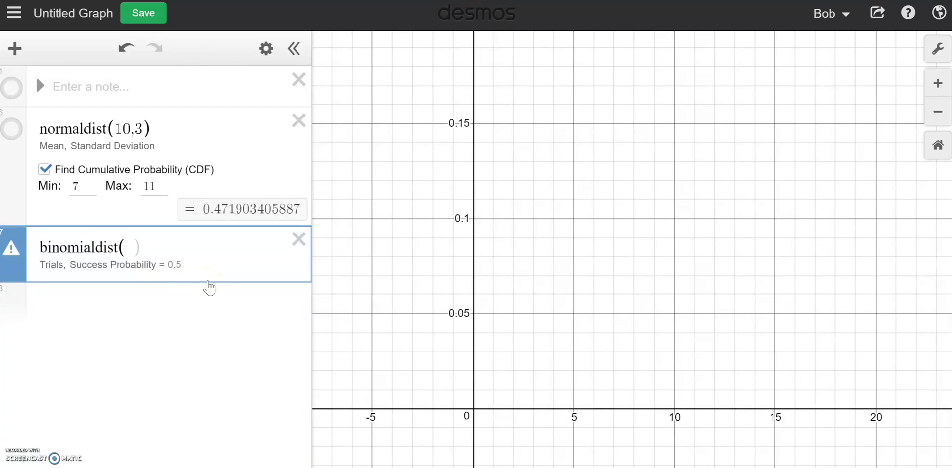
type("4")
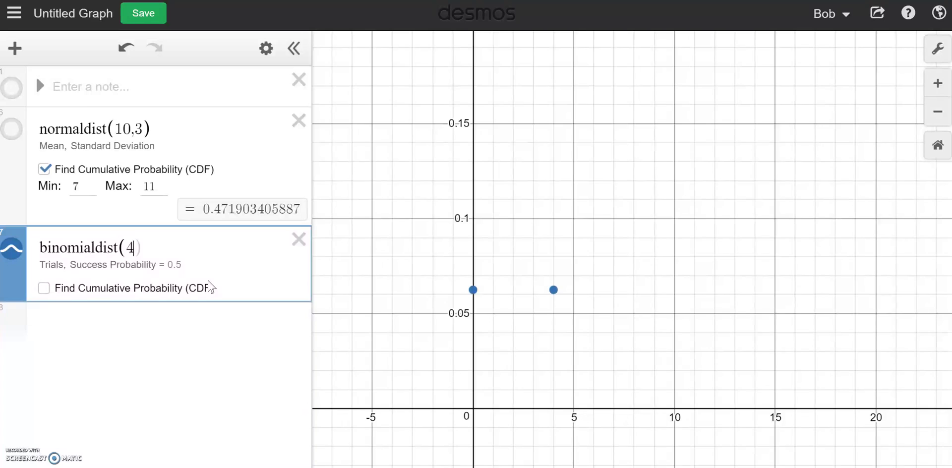
type("0,")
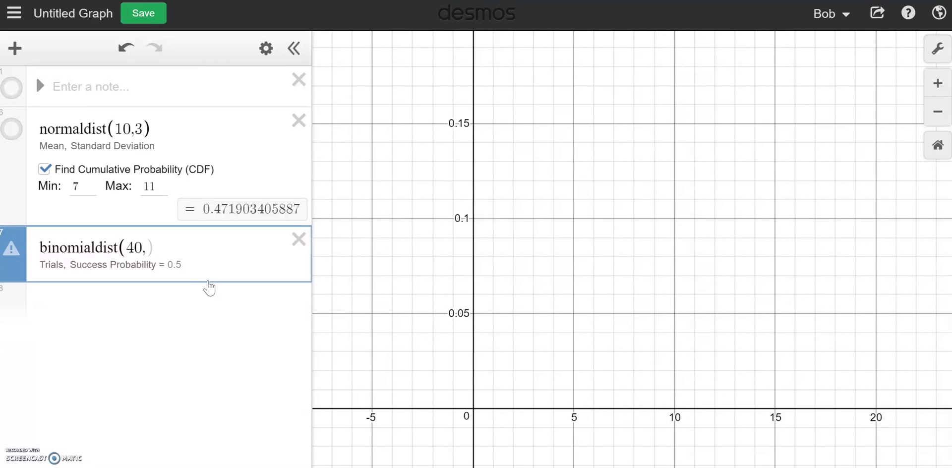
type(".3")
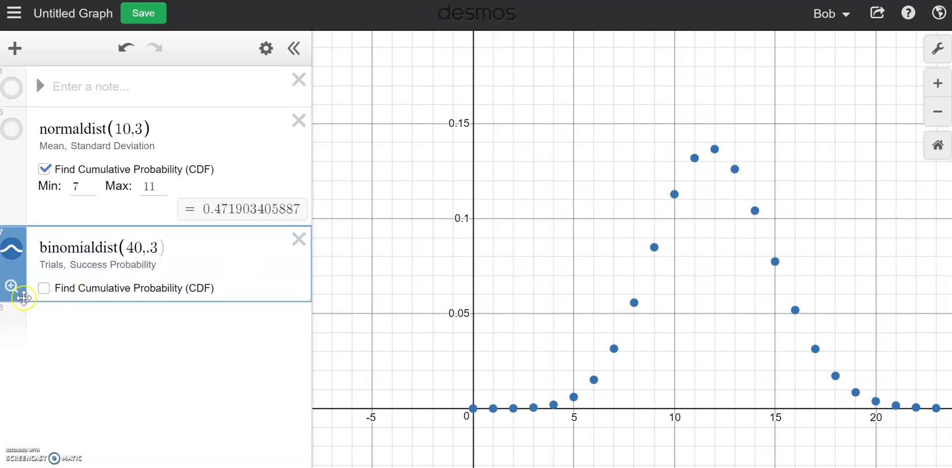
left_click(10, 285)
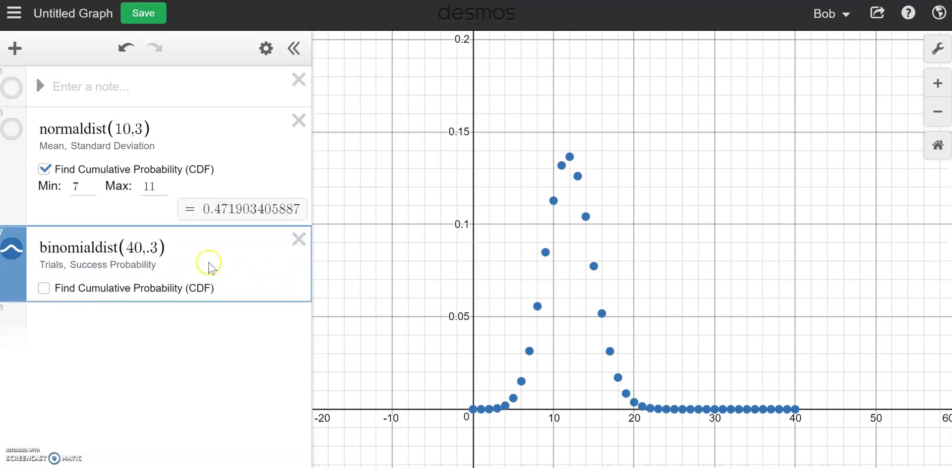
left_click(45, 288)
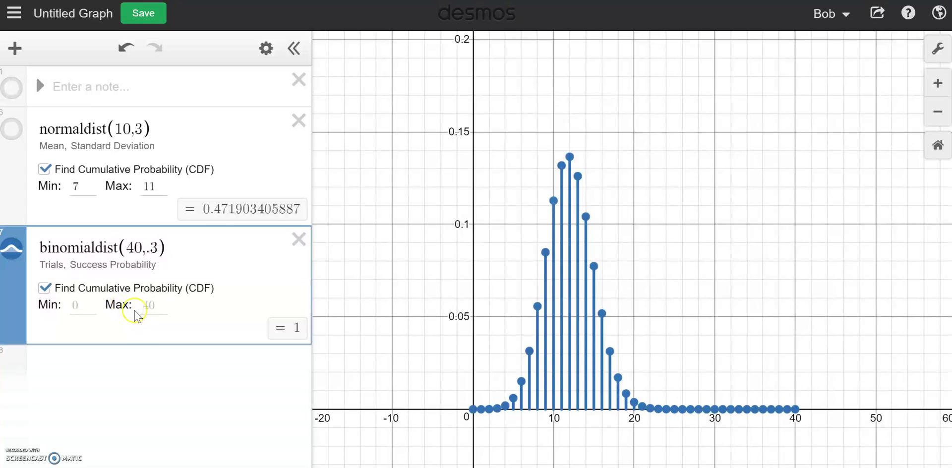
Step: Set the binomial CDF bounds to Min 10 and Max 15
left_click(84, 300)
type("10")
type("15")
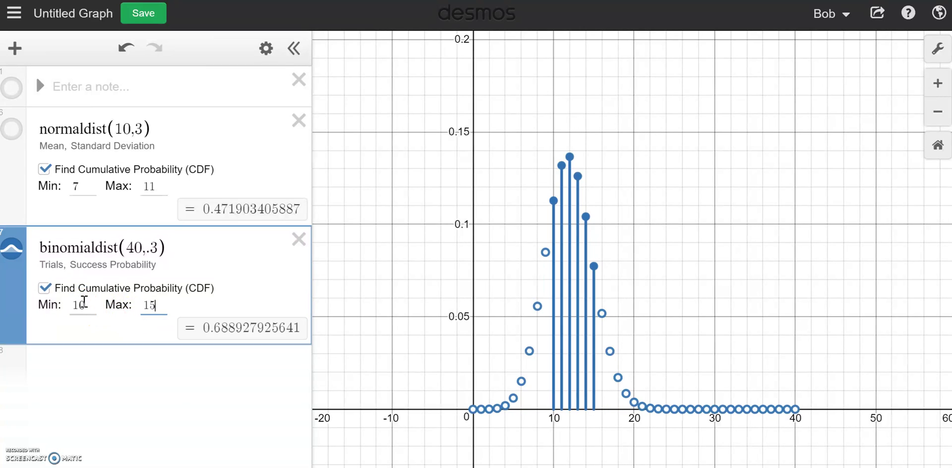
left_click(676, 239)
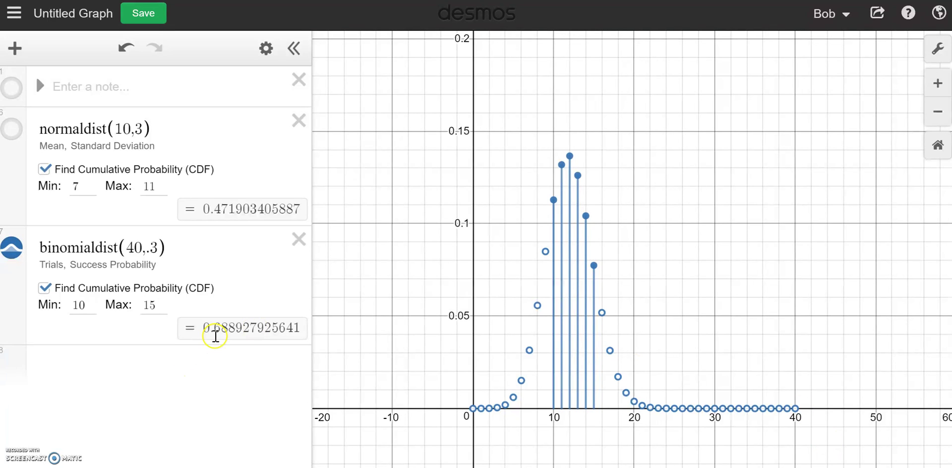
Step: Change Max to 10 for P(X=10) = 0.112817301615, then hide the binomial plot
left_click(166, 305)
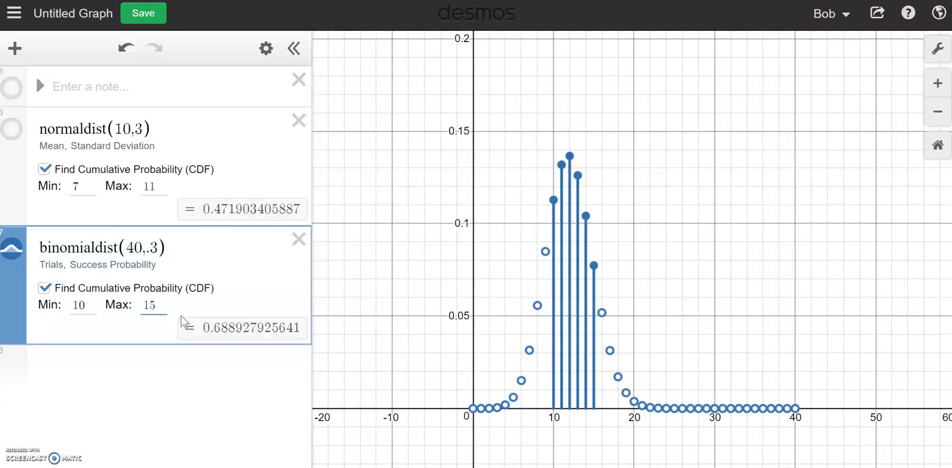
key("BackSpace")
type("0")
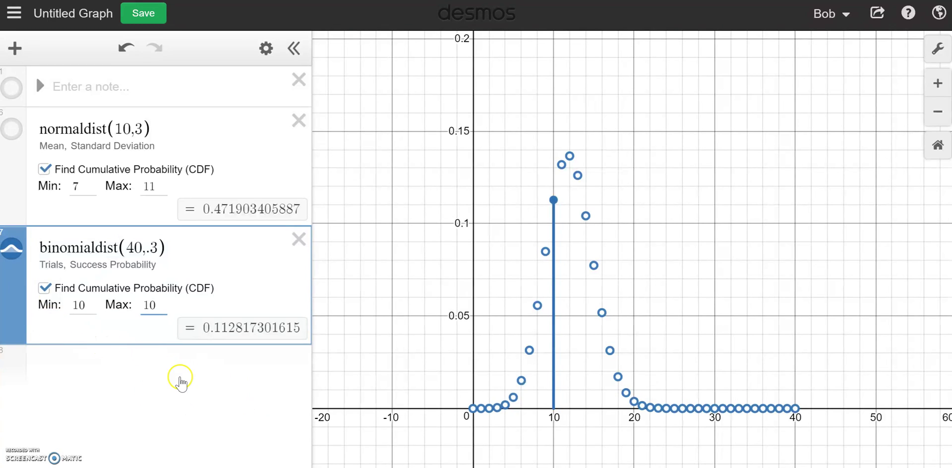
left_click(132, 360)
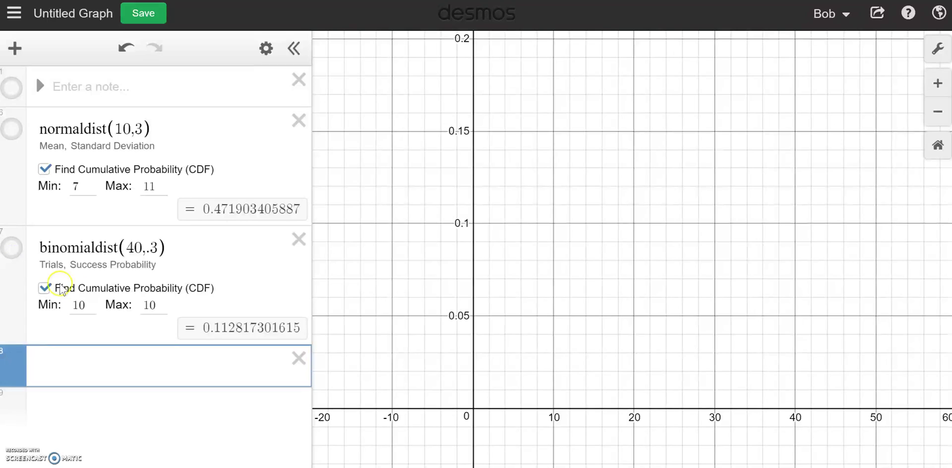
Step: Graph tdist(5) and a standard normal normaldist() in separate rows to compare them
left_click(106, 372)
type("tdist")
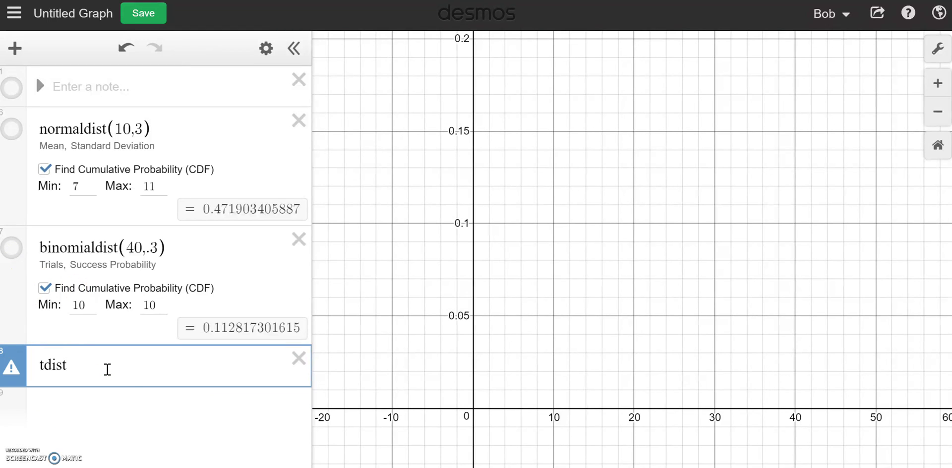
type("(")
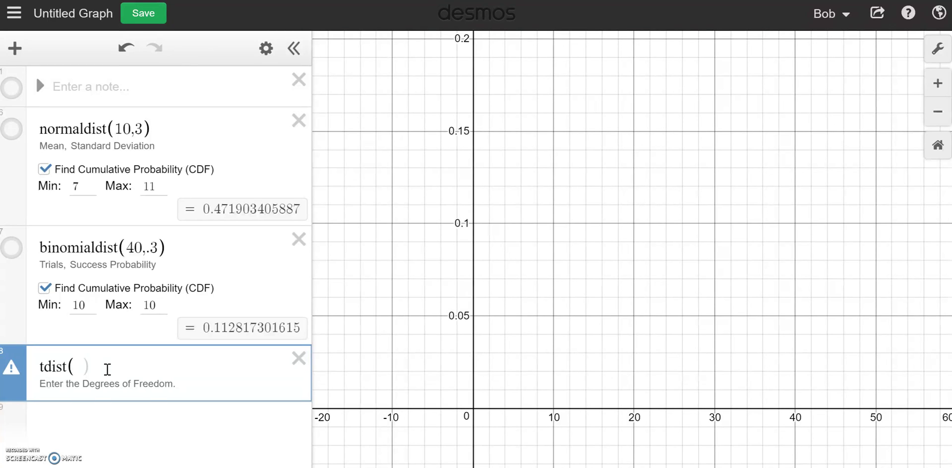
type("5")
left_click(10, 393)
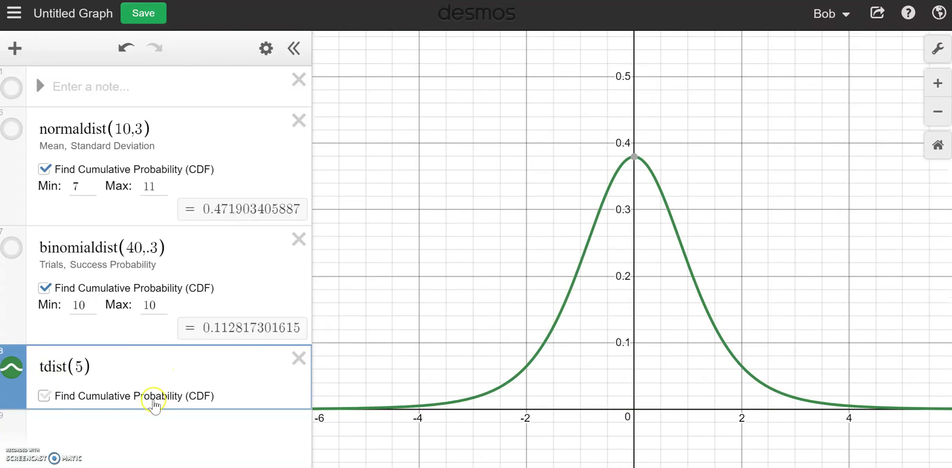
left_click(139, 422)
type("normaldist(")
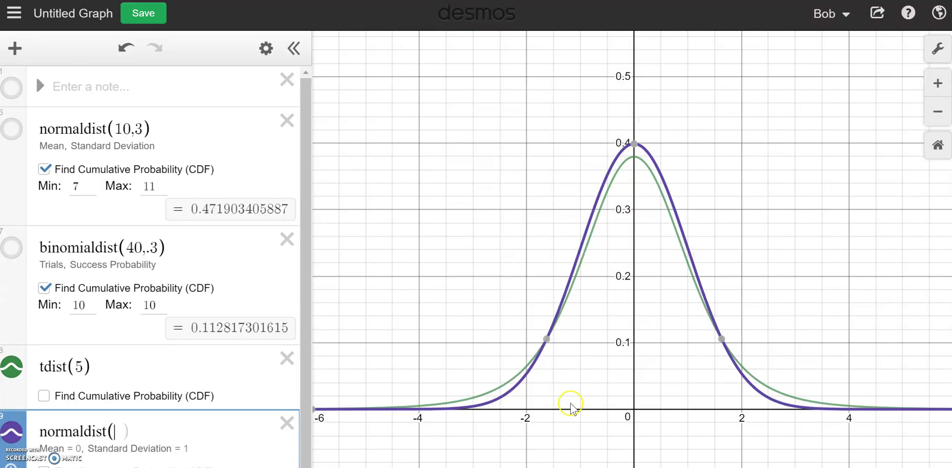
left_click(437, 268)
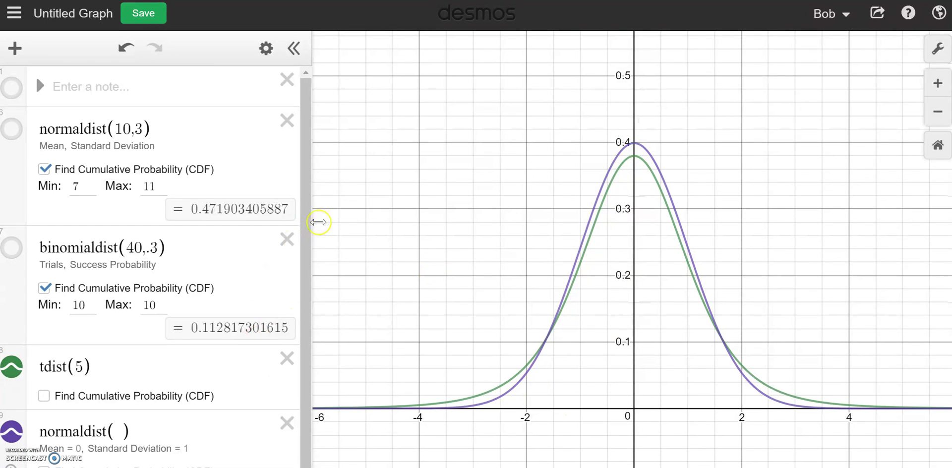
Step: Hide the t-distribution and normal curves and bring up the saved graphs list
left_click(11, 366)
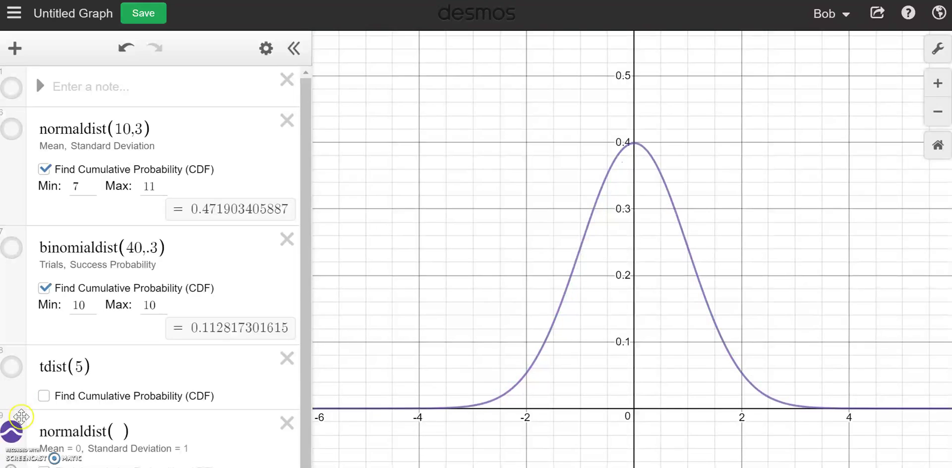
left_click(11, 432)
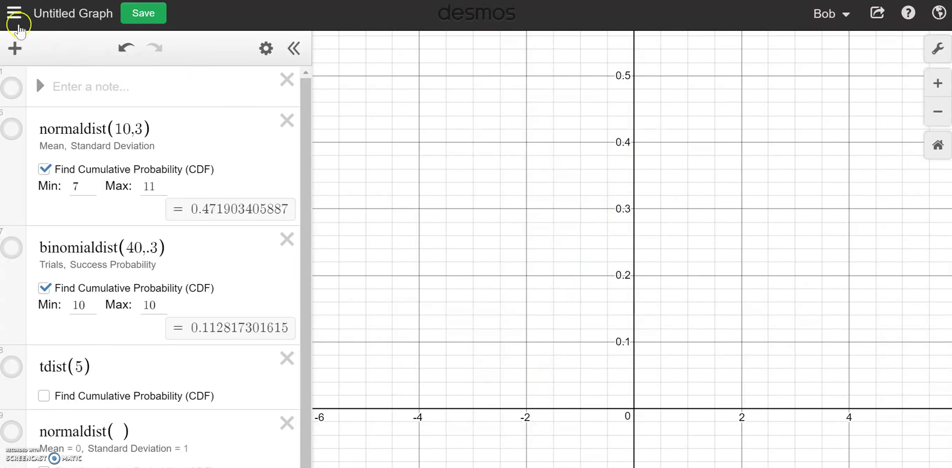
left_click(14, 15)
Step: In a new blank graph, plot binomialdist(40,a) with slider a from 0 to 1 step 0.01, and animate it
left_click(85, 68)
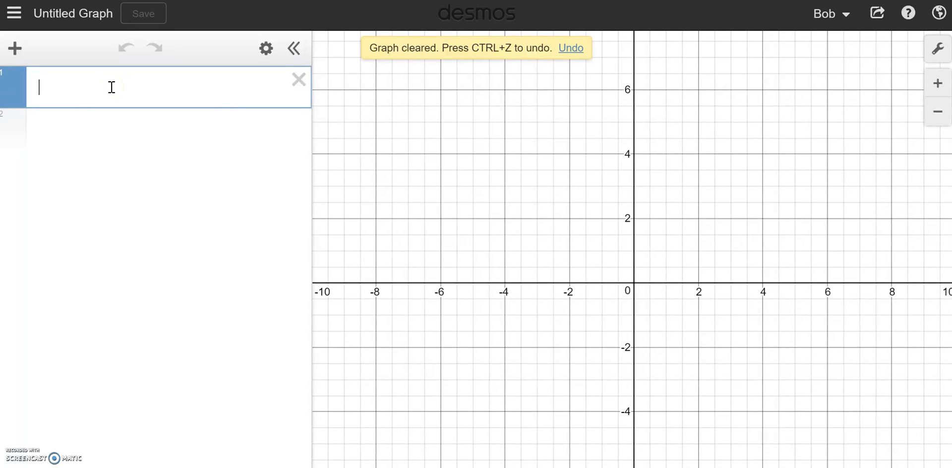
type("bino")
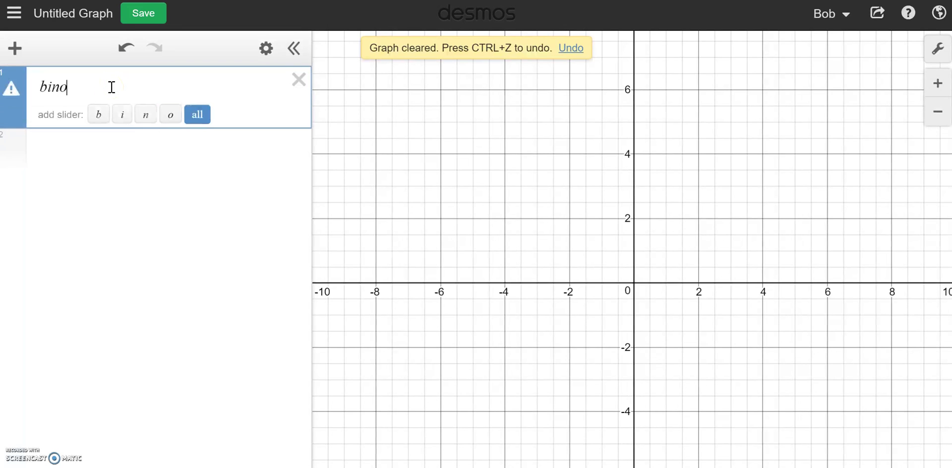
type("mialdist")
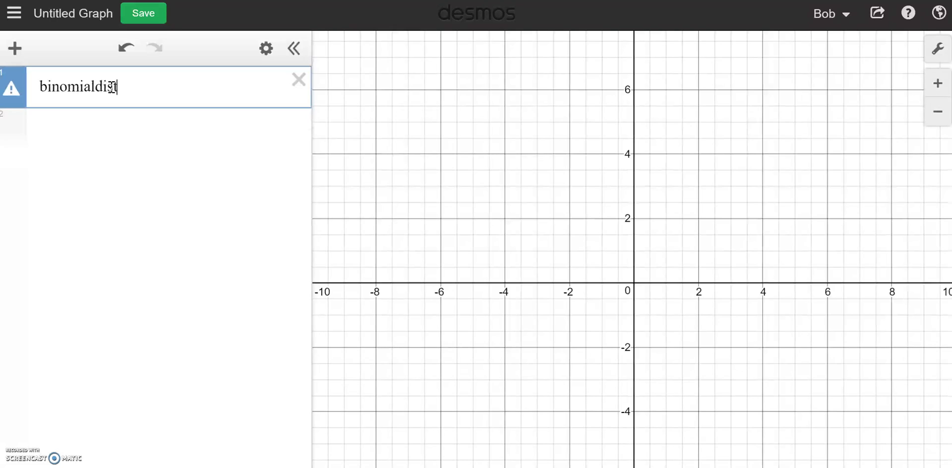
type("(40,a")
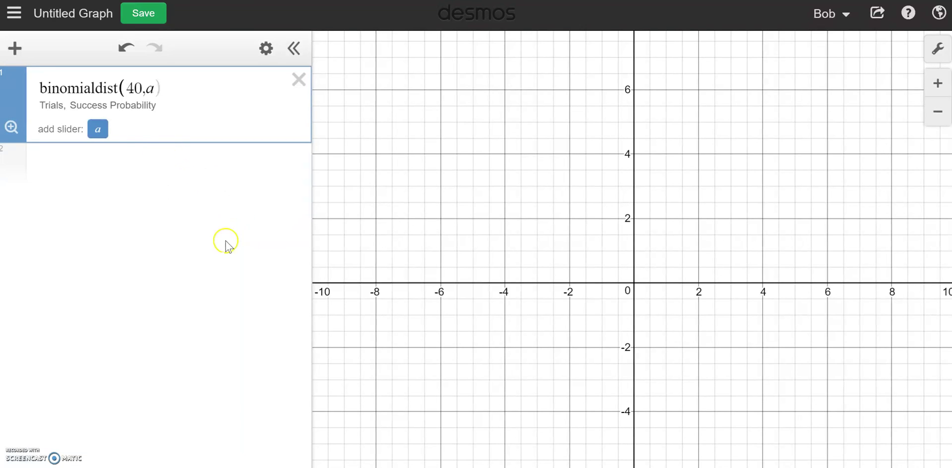
left_click(98, 130)
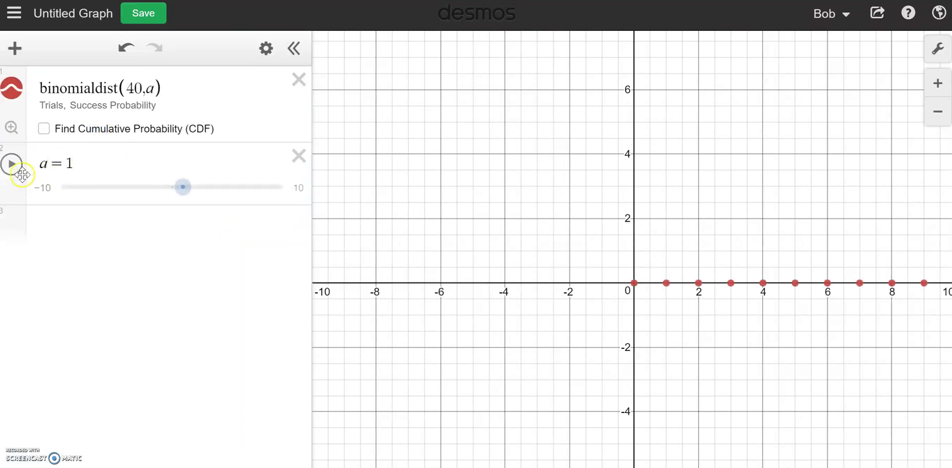
left_click(11, 127)
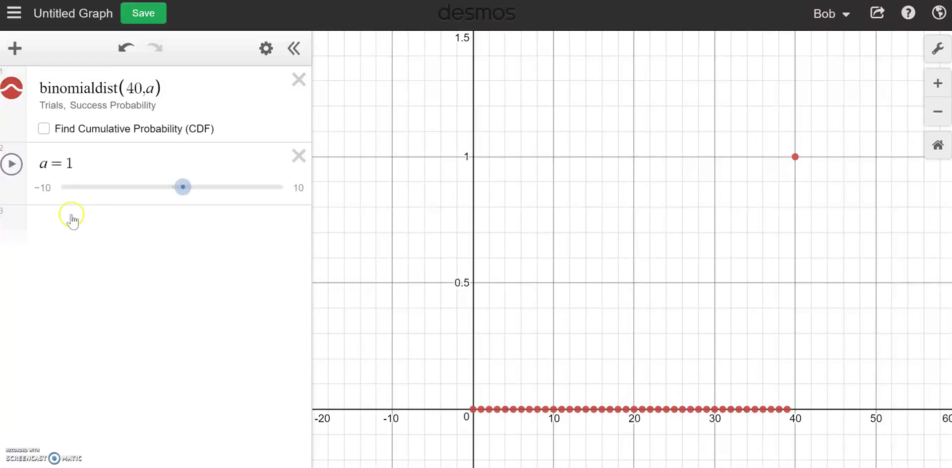
left_click(46, 188)
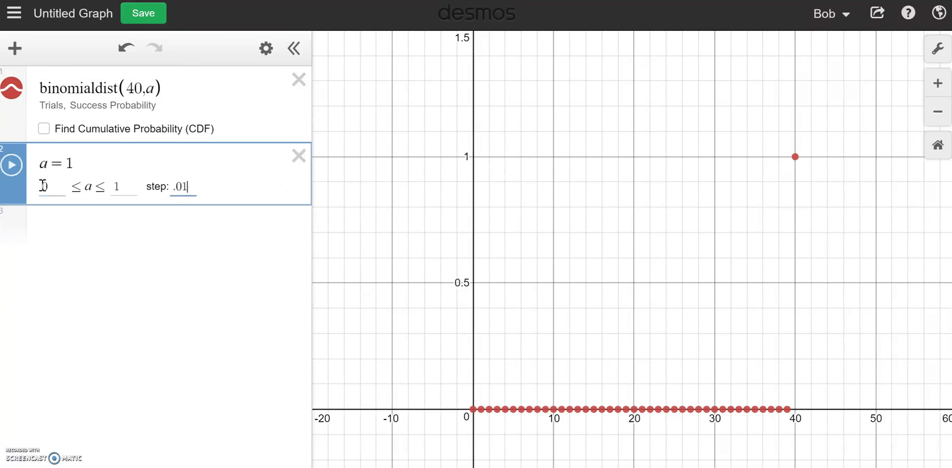
left_click(12, 167)
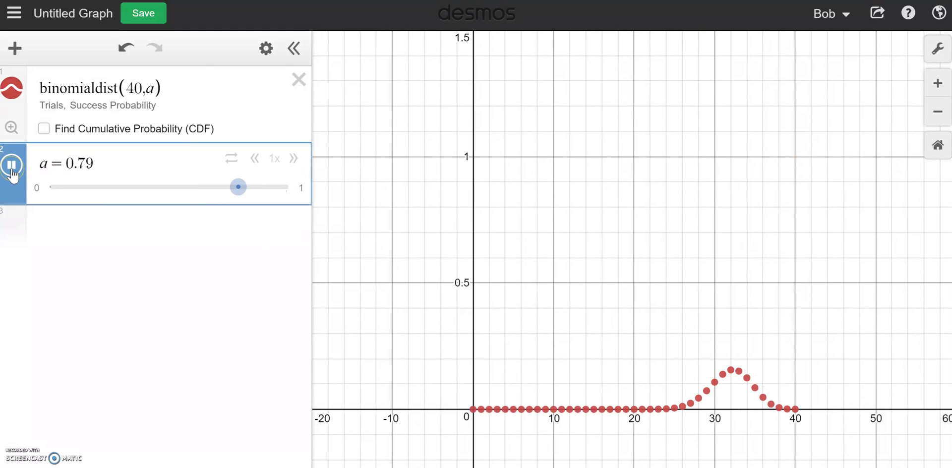